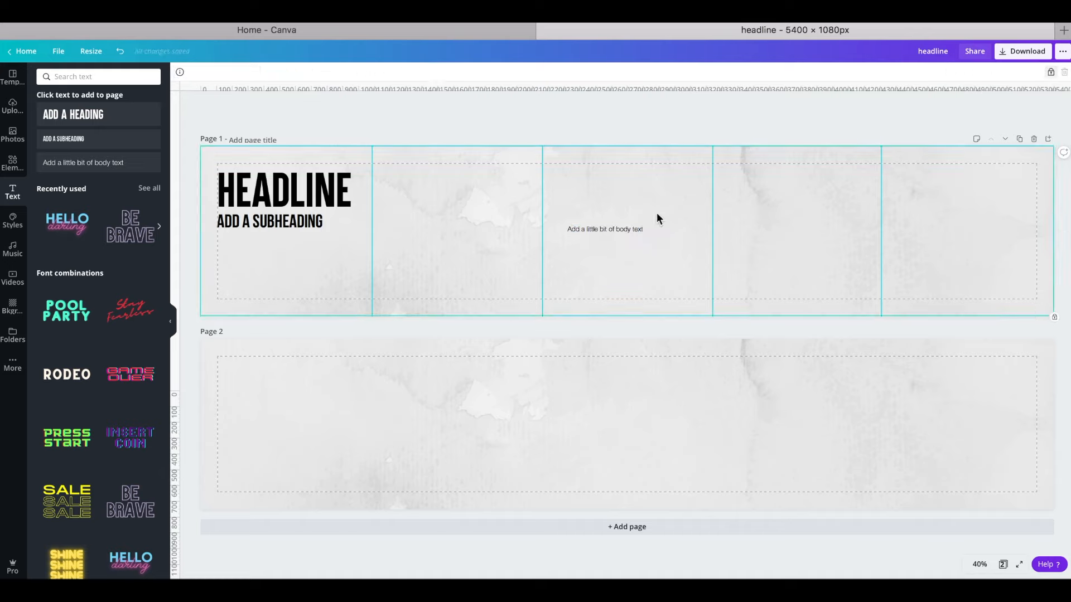
Place the body text under the subheading on page 1 and paste a copy of the subheading onto the second slide
{"action": "left_click", "coordinate": [345, 251]}
{"action": "left_click", "coordinate": [279, 222]}
{"action": "left_click", "coordinate": [444, 230]}
{"action": "key", "text": "super+v"}
{"action": "left_click", "coordinate": [311, 243]}
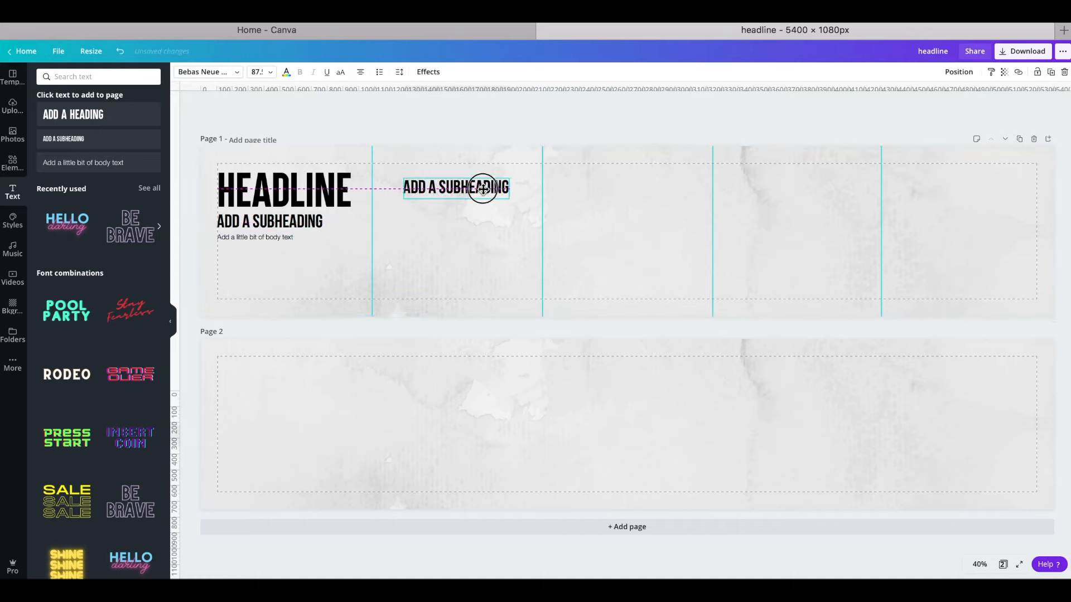
Change the copied subheading on the second slide to read HEADLINE
{"action": "double_click", "coordinate": [478, 187]}
{"action": "type", "text": "TEXT"}
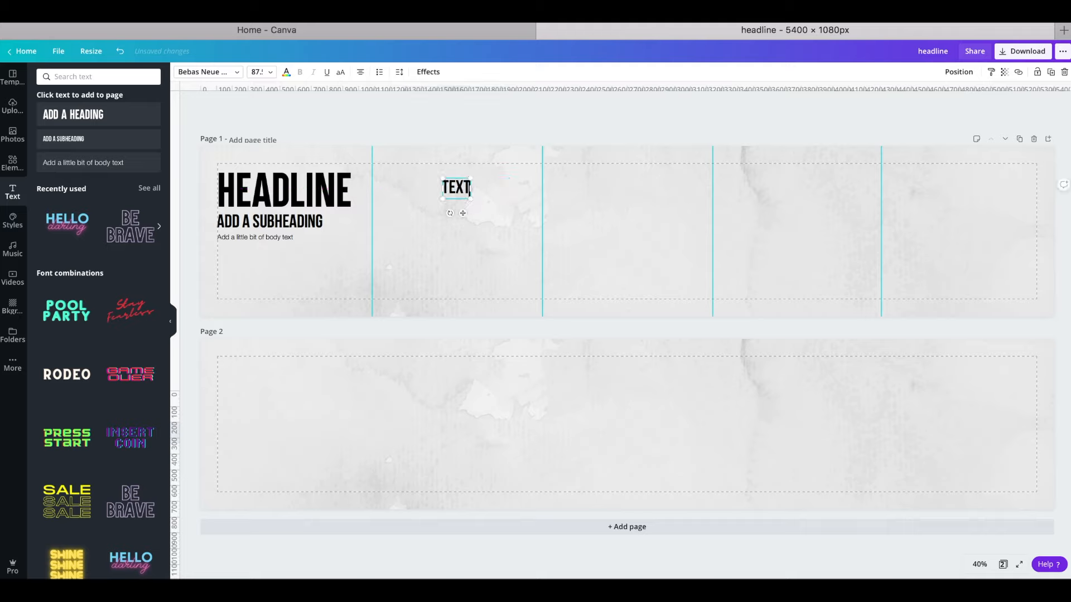
{"action": "key", "text": "BackSpace"}
{"action": "key", "text": "BackSpace"}
{"action": "key", "text": "BackSpace"}
{"action": "key", "text": "BackSpace"}
{"action": "type", "text": "HEADLINE"}
Duplicate the small HEADLINE text onto the third, fourth and fifth slides of page 1 at staggered heights
{"action": "left_click_drag", "start_coordinate": [467, 188], "coordinate": [642, 205]}
{"action": "key", "text": "super+c"}
{"action": "key", "text": "super+v"}
{"action": "key", "text": "super+v"}
{"action": "left_click_drag", "start_coordinate": [647, 210], "coordinate": [808, 177]}
{"action": "left_click_drag", "start_coordinate": [944, 218], "coordinate": [1006, 208]}
Paste copies of the small HEADLINE text at staggered heights on the first four slides of page 2
{"action": "key", "text": "super+v"}
{"action": "left_click_drag", "start_coordinate": [319, 409], "coordinate": [291, 382]}
{"action": "key", "text": "super+v"}
{"action": "left_click_drag", "start_coordinate": [460, 393], "coordinate": [447, 382]}
{"action": "key", "text": "super+v"}
{"action": "left_click_drag", "start_coordinate": [628, 417], "coordinate": [612, 407]}
{"action": "key", "text": "super+v"}
{"action": "left_click_drag", "start_coordinate": [629, 431], "coordinate": [905, 411]}
Put small placeholder body text under the headlines on the third and fourth slides of page 2
{"action": "key", "text": "super+v"}
{"action": "key", "text": "super+v"}
{"action": "left_click", "coordinate": [820, 409]}
{"action": "key", "text": "super+v"}
{"action": "key", "text": "super+c"}
{"action": "key", "text": "super+v"}
{"action": "left_click_drag", "start_coordinate": [809, 392], "coordinate": [636, 433]}
Paste copies of the placeholder body text under the small headlines on page 1
{"action": "left_click", "coordinate": [719, 262]}
{"action": "key", "text": "super+v"}
{"action": "left_click_drag", "start_coordinate": [800, 194], "coordinate": [460, 204]}
{"action": "key", "text": "super+v"}
{"action": "left_click_drag", "start_coordinate": [806, 198], "coordinate": [979, 229]}
{"action": "key", "text": "super+v"}
{"action": "key", "text": "super+v"}
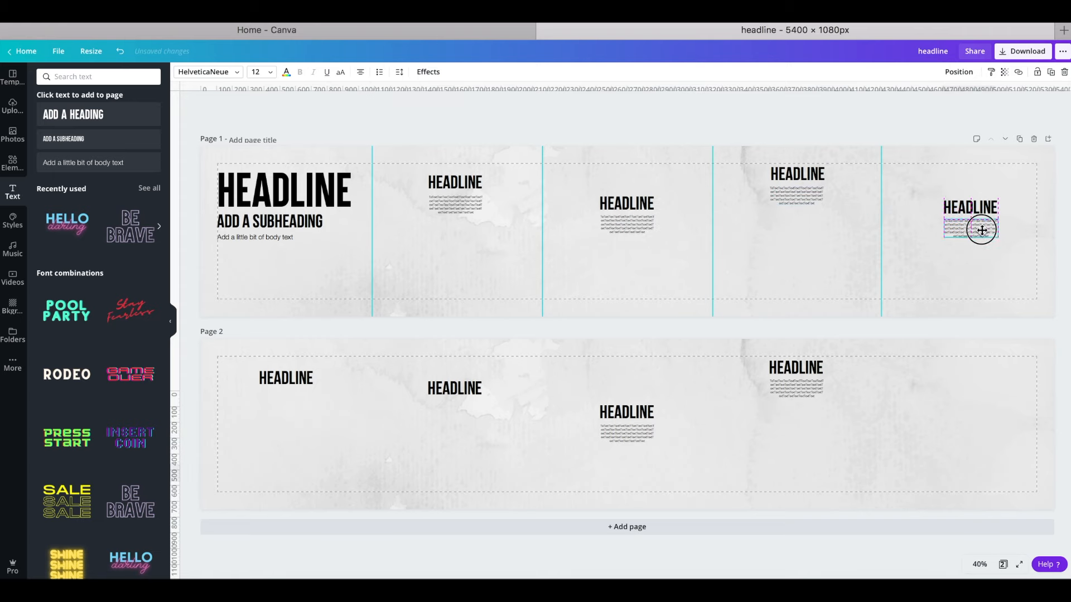
Paste the placeholder body text under the headlines on the first two slides of page 2
{"action": "key", "text": "super+v"}
{"action": "left_click_drag", "start_coordinate": [800, 392], "coordinate": [459, 412]}
{"action": "key", "text": "super+v"}
Copy a headline to the last slide of page 2 and change its text to CALL TO ACTION SLIDE
{"action": "left_click", "coordinate": [796, 367]}
{"action": "key", "text": "super+c"}
{"action": "key", "text": "super+v"}
{"action": "left_click_drag", "start_coordinate": [796, 368], "coordinate": [928, 397]}
{"action": "double_click", "coordinate": [924, 397]}
{"action": "key", "text": "BackSpace"}
{"action": "type", "text": "CALL TO ACTION SLIDE"}
Left-align the last slide's headline and replace its text with "WHAT TO YOU THINK ABOUT ________?"
{"action": "key", "text": "super+a"}
{"action": "left_click", "coordinate": [399, 71]}
{"action": "left_click_drag", "start_coordinate": [470, 120], "coordinate": [463, 115]}
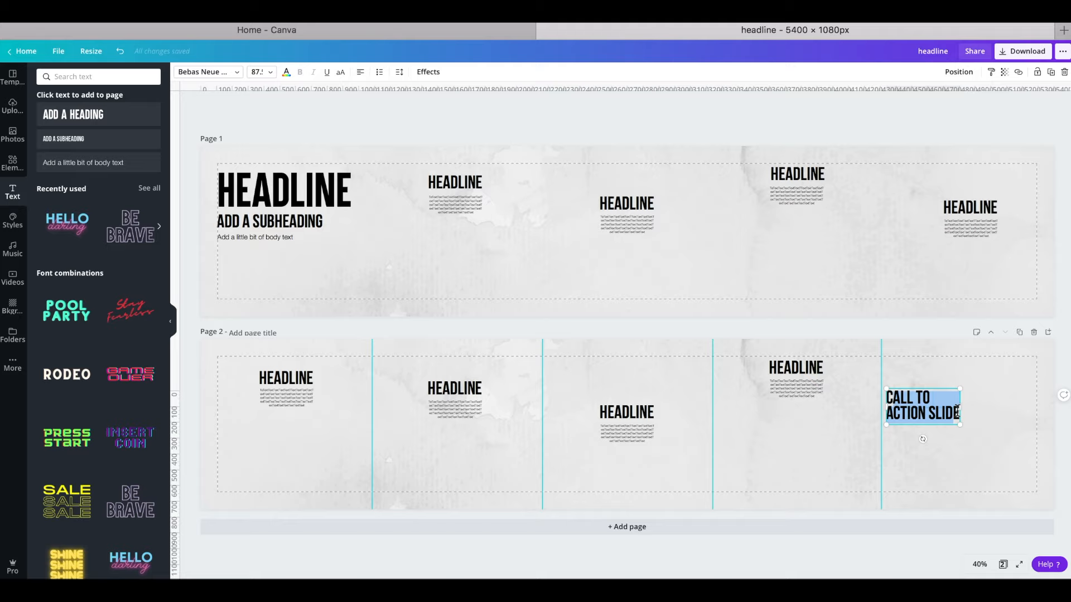
{"action": "type", "text": "WHAT TO YOU THINK ABOUT ________?"}
Copy the body text from page 1 beneath the last slide's question and change it to "Let me know in the comments!"
{"action": "left_click", "coordinate": [278, 237]}
{"action": "key", "text": "super+c"}
{"action": "left_click", "coordinate": [277, 431]}
{"action": "key", "text": "super+v"}
{"action": "left_click_drag", "start_coordinate": [278, 431], "coordinate": [957, 431]}
{"action": "double_click", "coordinate": [958, 431]}
{"action": "type", "text": "Let"}
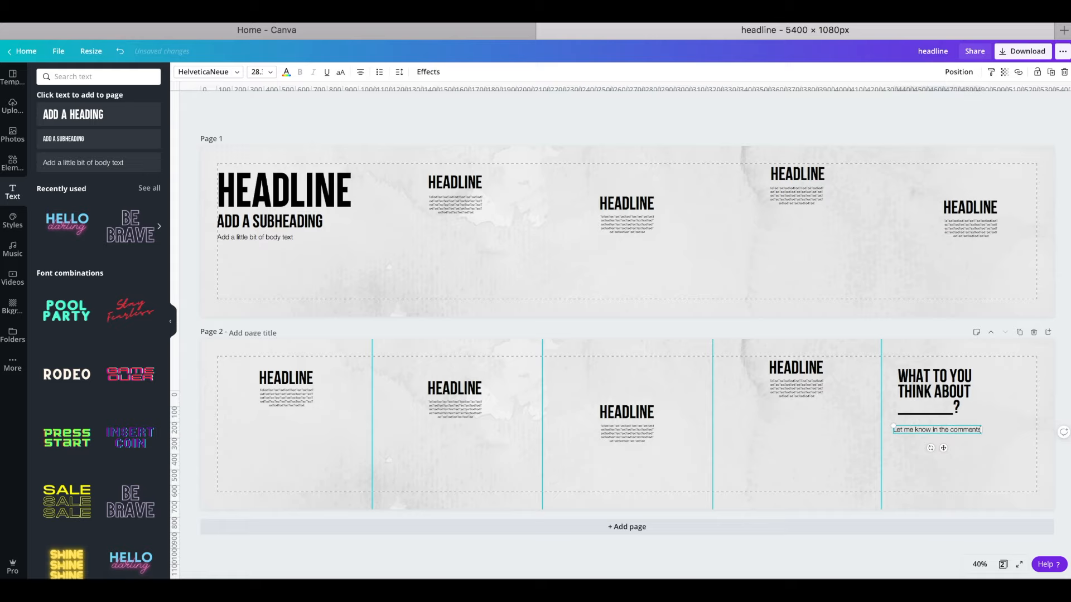
{"action": "type", "text": " me know in the comments!"}
{"action": "left_click", "coordinate": [976, 440]}
Add the white smartphone photo from the recently used photos across the second and third slides of page 1 and tilt it
{"action": "left_click", "coordinate": [14, 137]}
{"action": "left_click", "coordinate": [147, 147]}
{"action": "scroll", "coordinate": [147, 150], "scroll_direction": "down", "scroll_amount": 5}
{"action": "left_click_drag", "start_coordinate": [51, 384], "coordinate": [570, 290]}
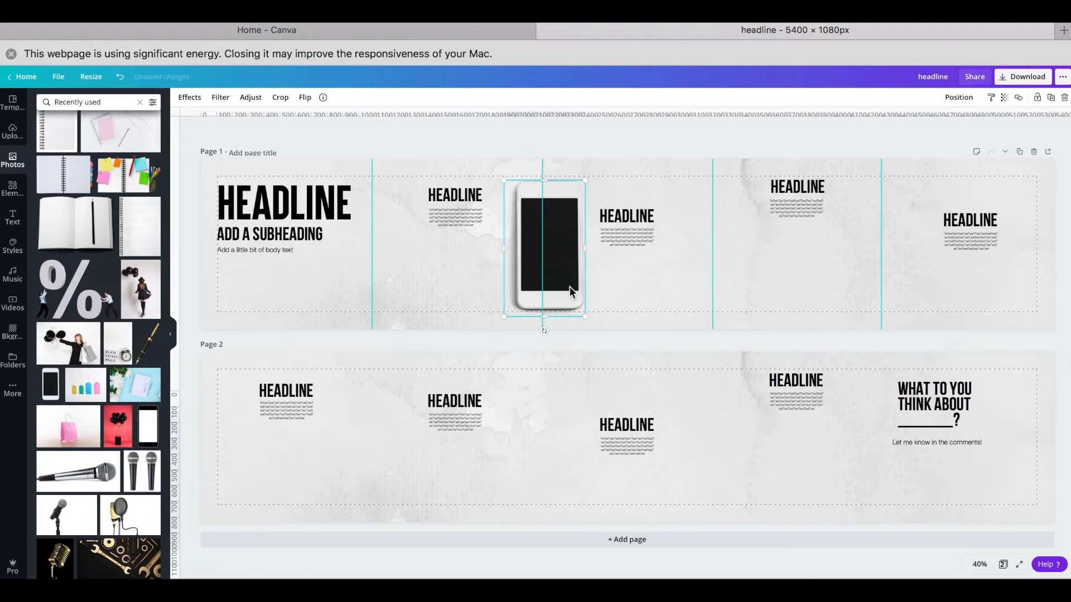
{"action": "left_click_drag", "start_coordinate": [544, 331], "coordinate": [586, 210]}
Add the open notebook photo with a pencil across the third and fourth slides of page 1, resized and tilted
{"action": "left_click_drag", "start_coordinate": [85, 221], "coordinate": [748, 265]}
{"action": "left_click_drag", "start_coordinate": [824, 196], "coordinate": [789, 250]}
{"action": "left_click_drag", "start_coordinate": [729, 342], "coordinate": [742, 350]}
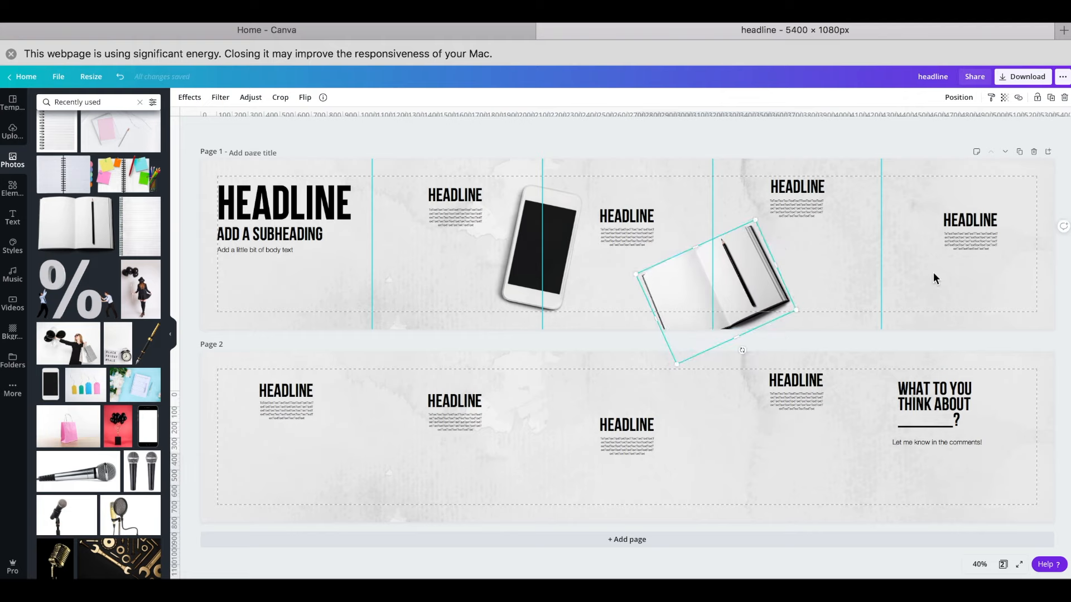
Place a spiral notebook photo across page 2's first two slides and a fountain pen across page 1's last two slides
{"action": "left_click_drag", "start_coordinate": [57, 132], "coordinate": [387, 540]}
{"action": "left_click_drag", "start_coordinate": [147, 343], "coordinate": [948, 213]}
{"action": "left_click_drag", "start_coordinate": [373, 479], "coordinate": [408, 514]}
Search the photos for coffee and place the heart-topped coffee cup across the third and fourth slides of page 2
{"action": "scroll", "coordinate": [104, 263], "scroll_direction": "down", "scroll_amount": 10}
{"action": "left_click", "coordinate": [140, 102]}
{"action": "type", "text": "coffee"}
{"action": "key", "text": "Return"}
{"action": "left_click_drag", "start_coordinate": [65, 353], "coordinate": [700, 453]}
{"action": "left_click", "coordinate": [140, 102]}
{"action": "type", "text": "note"}
{"action": "key", "text": "Return"}
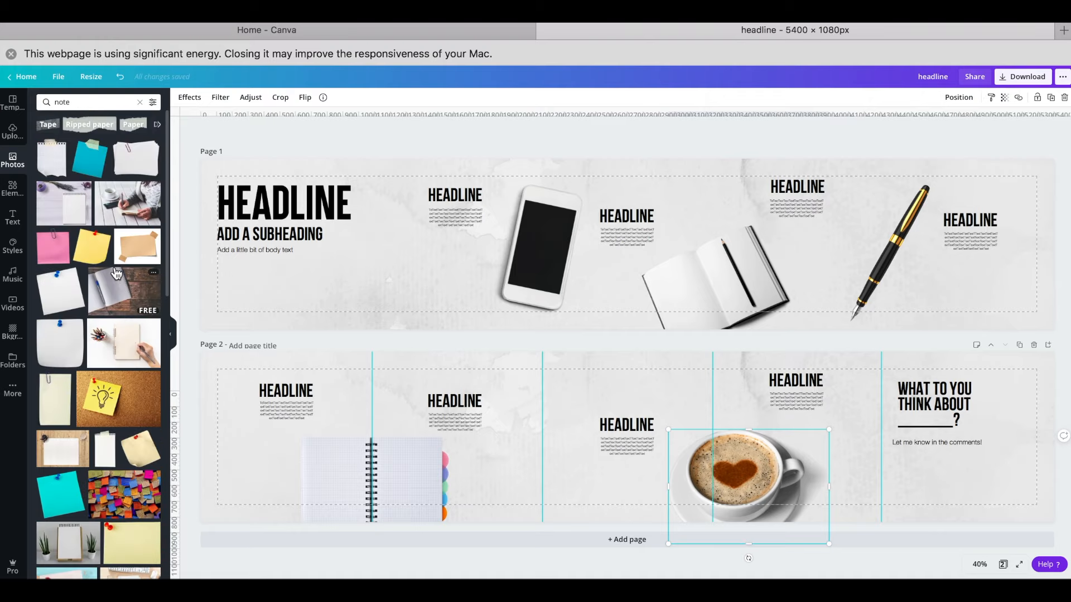
Search for keyboard, place a tilted keyboard photo across page 2's second and third slides, and reposition the spiral notebook at a smaller size
{"action": "left_click", "coordinate": [140, 102]}
{"action": "type", "text": "keyboard"}
{"action": "key", "text": "Return"}
{"action": "left_click_drag", "start_coordinate": [97, 170], "coordinate": [549, 485]}
{"action": "left_click_drag", "start_coordinate": [554, 530], "coordinate": [568, 527]}
{"action": "left_click_drag", "start_coordinate": [405, 472], "coordinate": [396, 510]}
Place the uploaded photo of the blonde woman in the last slide's corner on page 2 and remove its background
{"action": "left_click", "coordinate": [13, 132]}
{"action": "mouse_move", "coordinate": [130, 195]}
{"action": "left_mouse_down"}
{"action": "mouse_move", "coordinate": [740, 399]}
{"action": "mouse_move", "coordinate": [1049, 464]}
{"action": "left_mouse_up"}
{"action": "left_click", "coordinate": [189, 97]}
{"action": "left_click", "coordinate": [112, 122]}
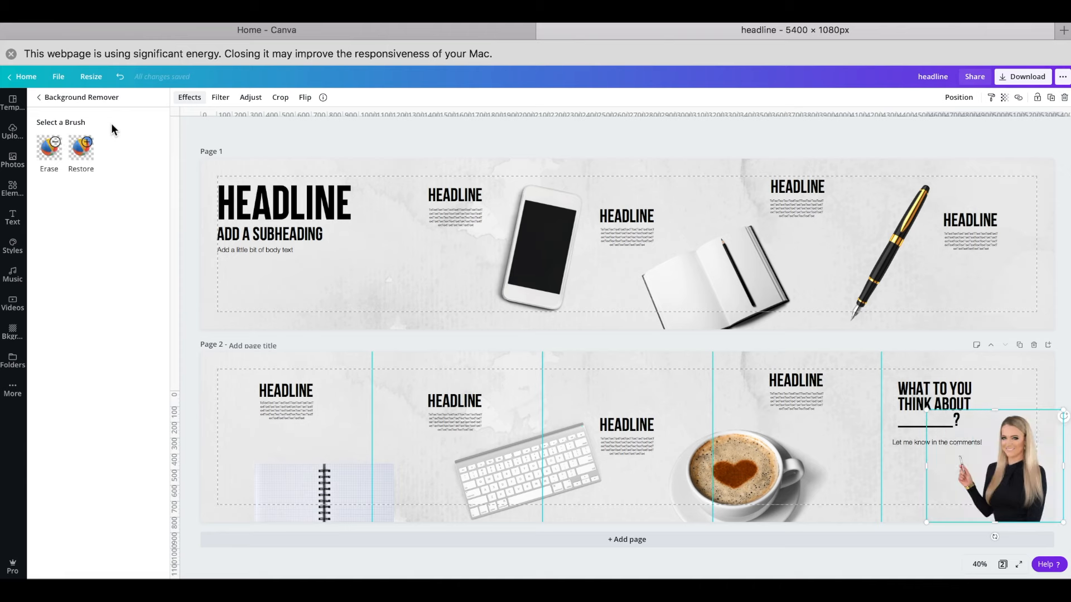
Place a blank computer monitor photo on the first slide below the subheading and narrow the body text to two lines
{"action": "left_click_drag", "start_coordinate": [61, 200], "coordinate": [311, 268]}
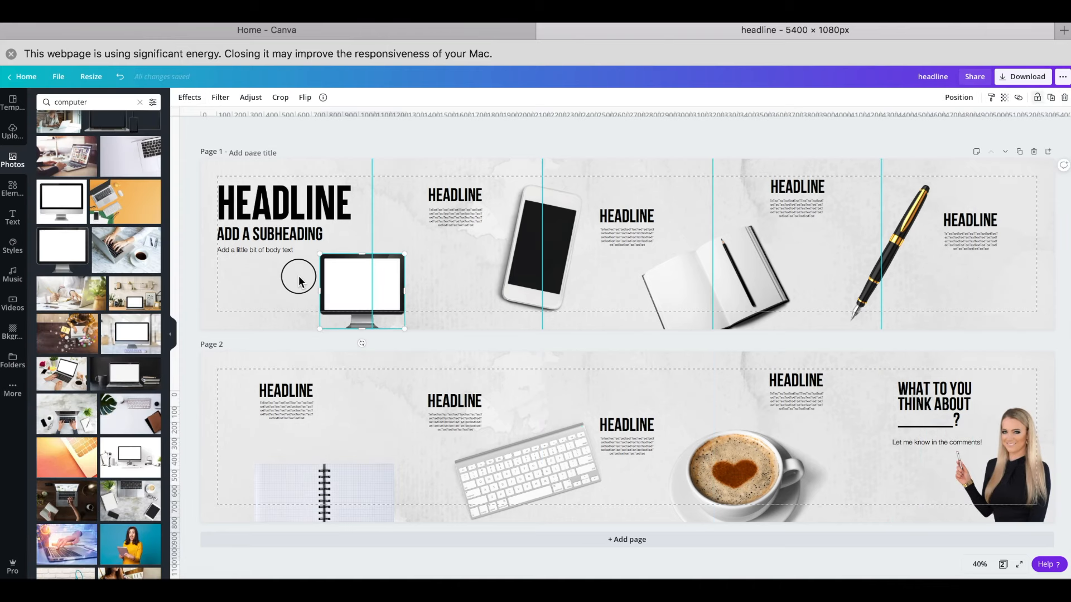
{"action": "left_click_drag", "start_coordinate": [402, 251], "coordinate": [362, 254]}
{"action": "left_click", "coordinate": [255, 249]}
{"action": "left_click_drag", "start_coordinate": [217, 250], "coordinate": [244, 250]}
{"action": "left_click_drag", "start_coordinate": [265, 257], "coordinate": [237, 258]}
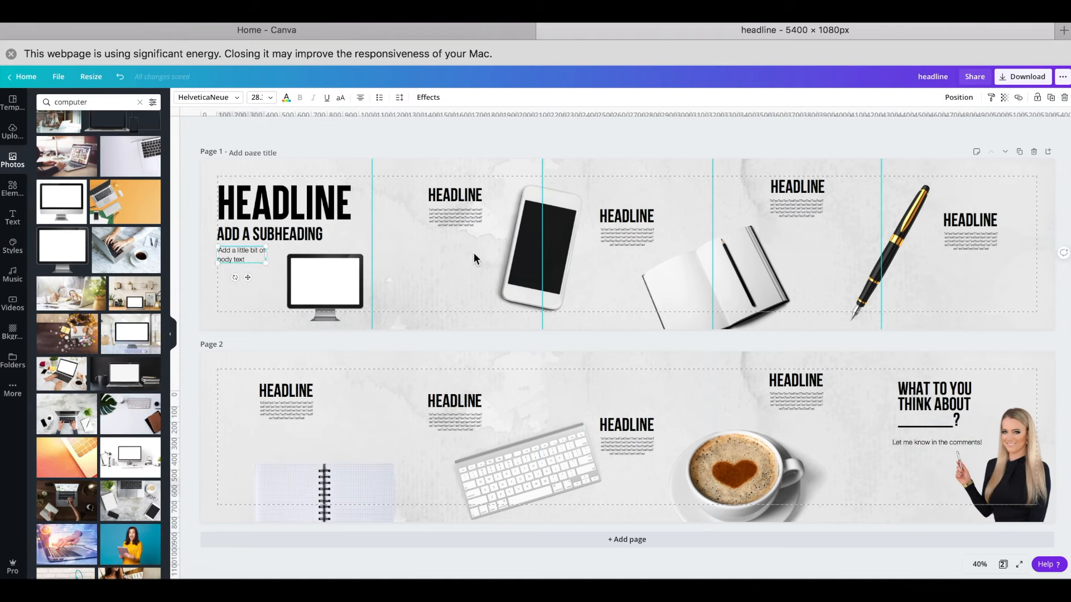
Enlarge the smartphone photo on page 1
{"action": "left_click", "coordinate": [530, 256]}
{"action": "left_click_drag", "start_coordinate": [486, 306], "coordinate": [475, 316]}
{"action": "left_click", "coordinate": [446, 343]}
Search the elements for arrow and insert the dashed right-pointing arrow on page 2
{"action": "left_click", "coordinate": [12, 189]}
{"action": "left_click", "coordinate": [95, 102]}
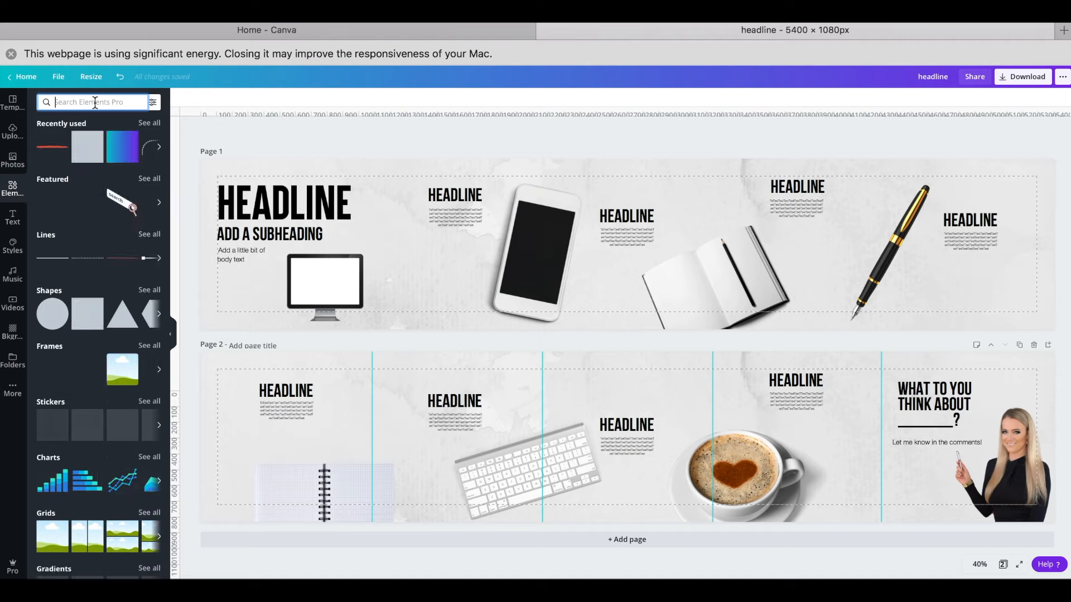
{"action": "type", "text": "arrow"}
{"action": "key", "text": "Return"}
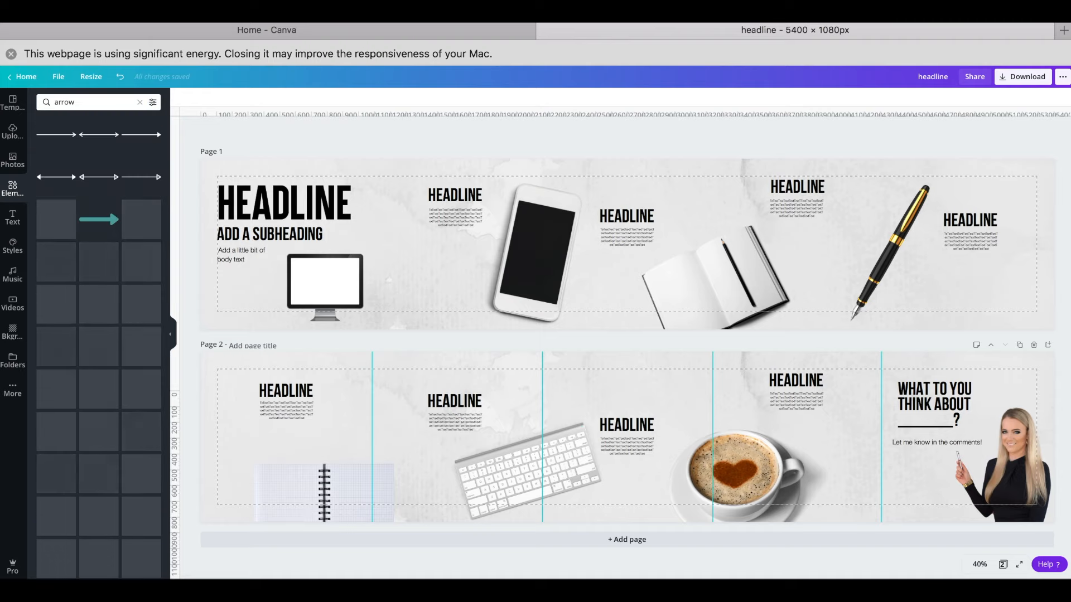
{"action": "scroll", "coordinate": [97, 322], "scroll_direction": "down", "scroll_amount": 5}
{"action": "scroll", "coordinate": [97, 322], "scroll_direction": "down", "scroll_amount": 5}
{"action": "scroll", "coordinate": [97, 322], "scroll_direction": "down", "scroll_amount": 6}
{"action": "left_click", "coordinate": [98, 497]}
Resize the dashed arrow and position it between the first two headlines of page 2
{"action": "left_click_drag", "start_coordinate": [796, 476], "coordinate": [543, 421]}
{"action": "left_click_drag", "start_coordinate": [402, 415], "coordinate": [371, 394]}
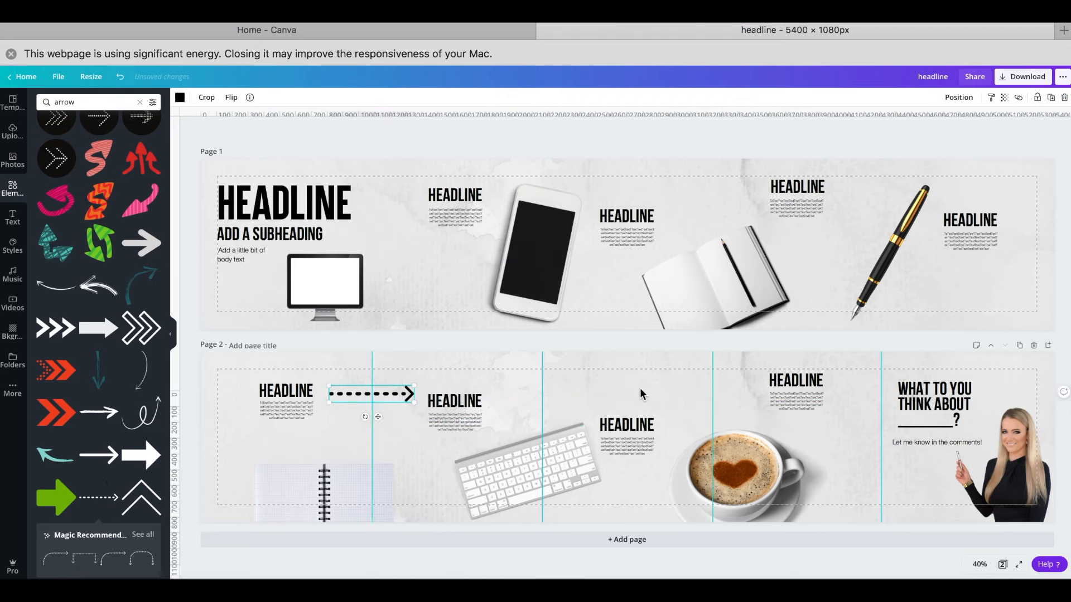
{"action": "left_click", "coordinate": [390, 400]}
{"action": "left_click", "coordinate": [630, 394]}
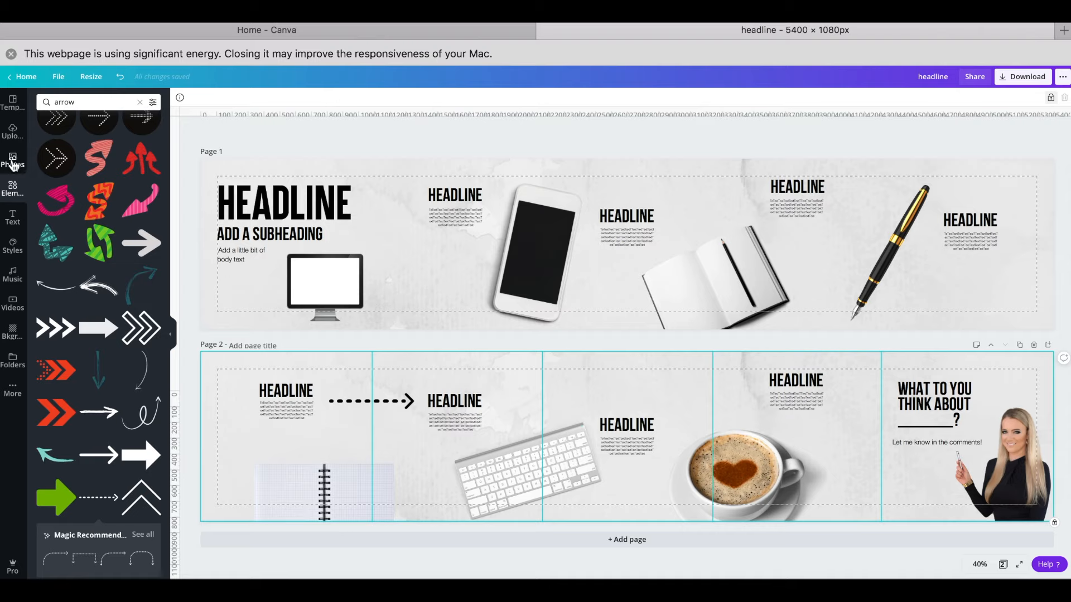
Search the elements for gradient and insert the purple fading square gradient
{"action": "left_click", "coordinate": [78, 104]}
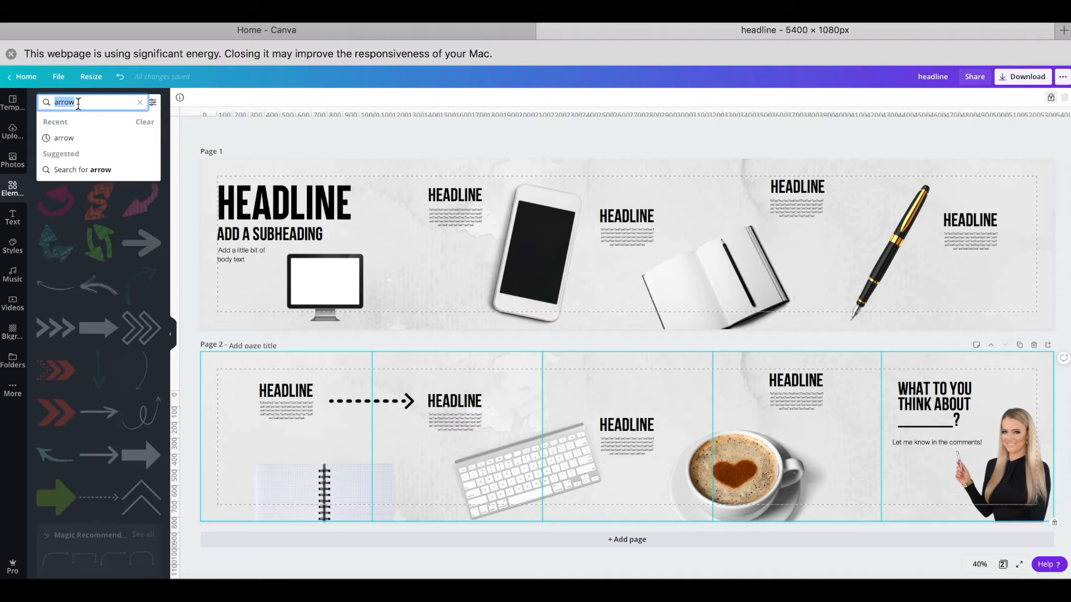
{"action": "key", "text": "BackSpace"}
{"action": "type", "text": "ra"}
{"action": "key", "text": "BackSpace"}
{"action": "key", "text": "BackSpace"}
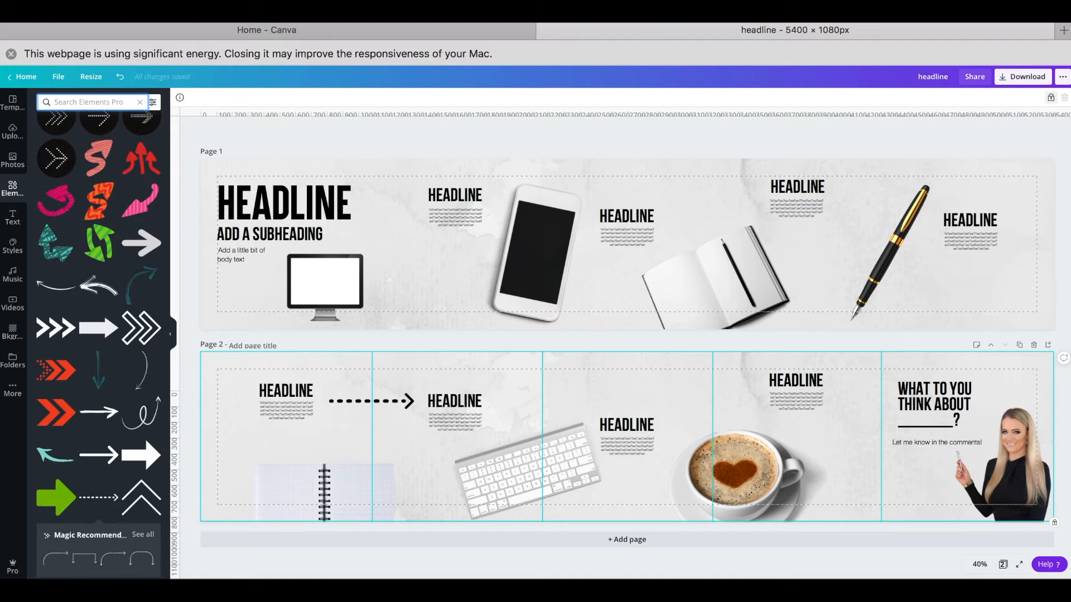
{"action": "type", "text": "gradient"}
{"action": "key", "text": "Return"}
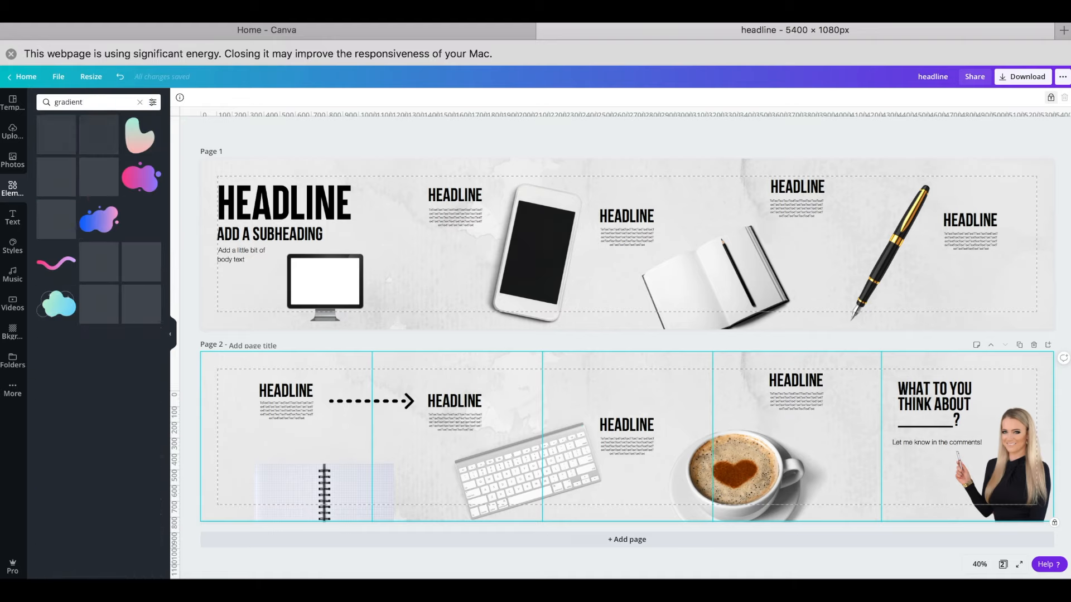
{"action": "scroll", "coordinate": [91, 317], "scroll_direction": "down", "scroll_amount": 1}
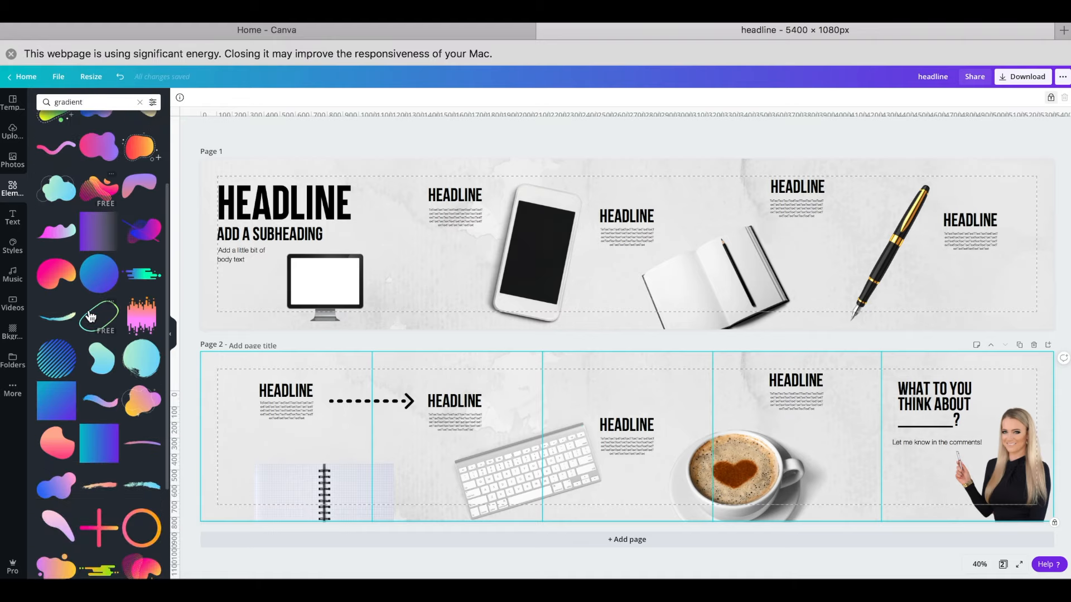
{"action": "left_click", "coordinate": [93, 238]}
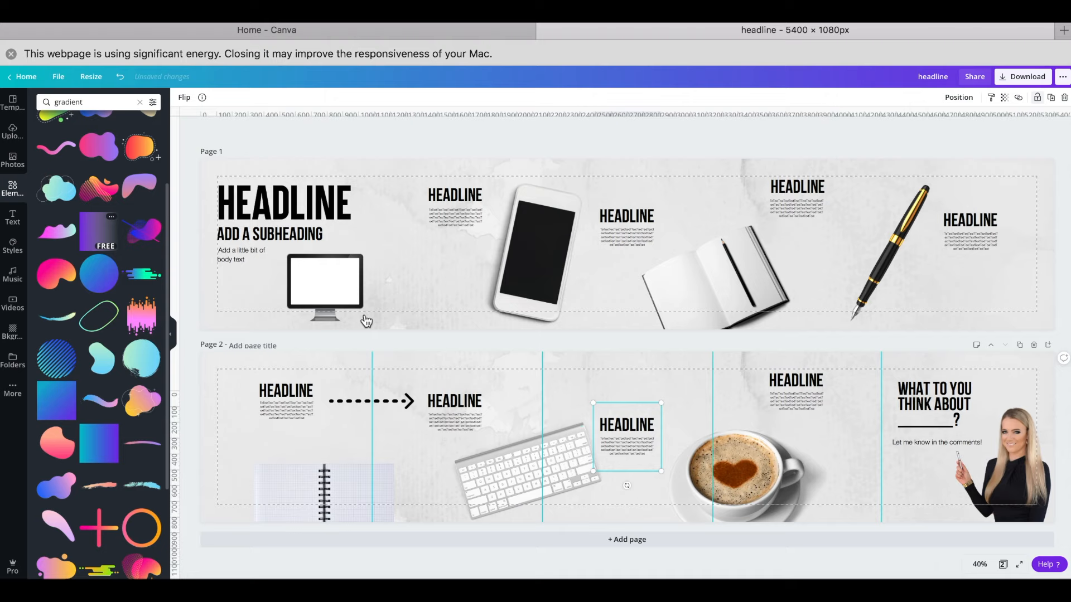
{"action": "scroll", "coordinate": [366, 321], "scroll_direction": "down", "scroll_amount": 1}
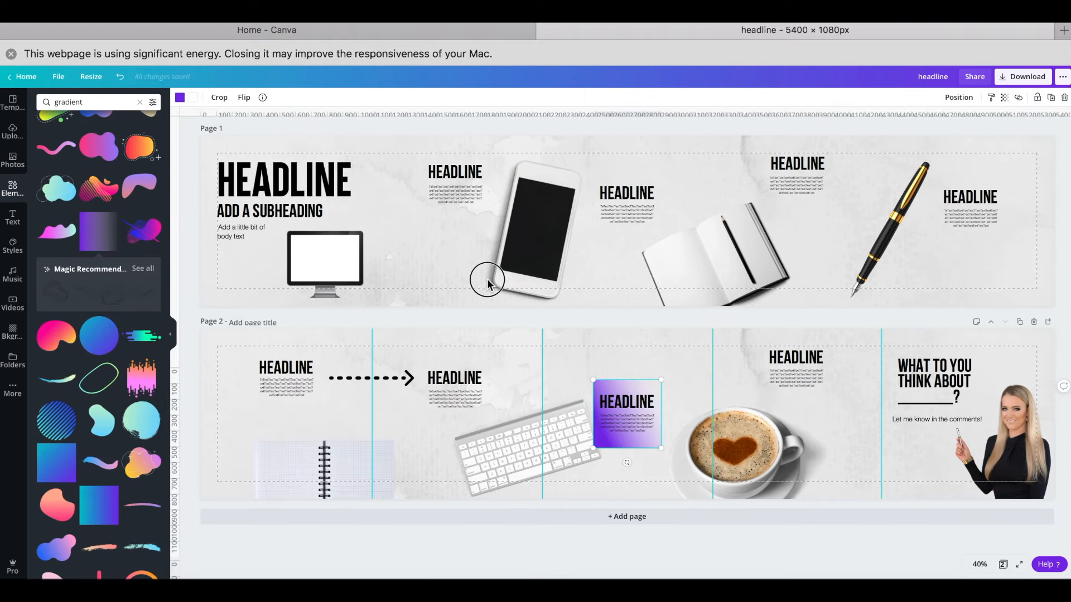
Move the purple gradient to the top-left corner of page 1
{"action": "left_click_drag", "start_coordinate": [387, 204], "coordinate": [226, 146]}
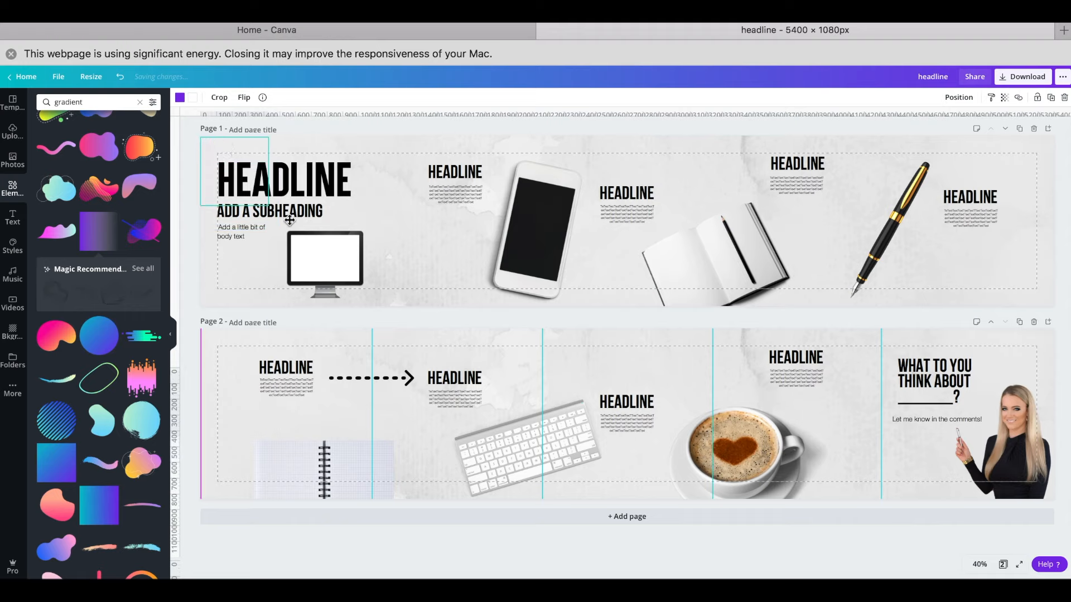
{"action": "right_click", "coordinate": [226, 147]}
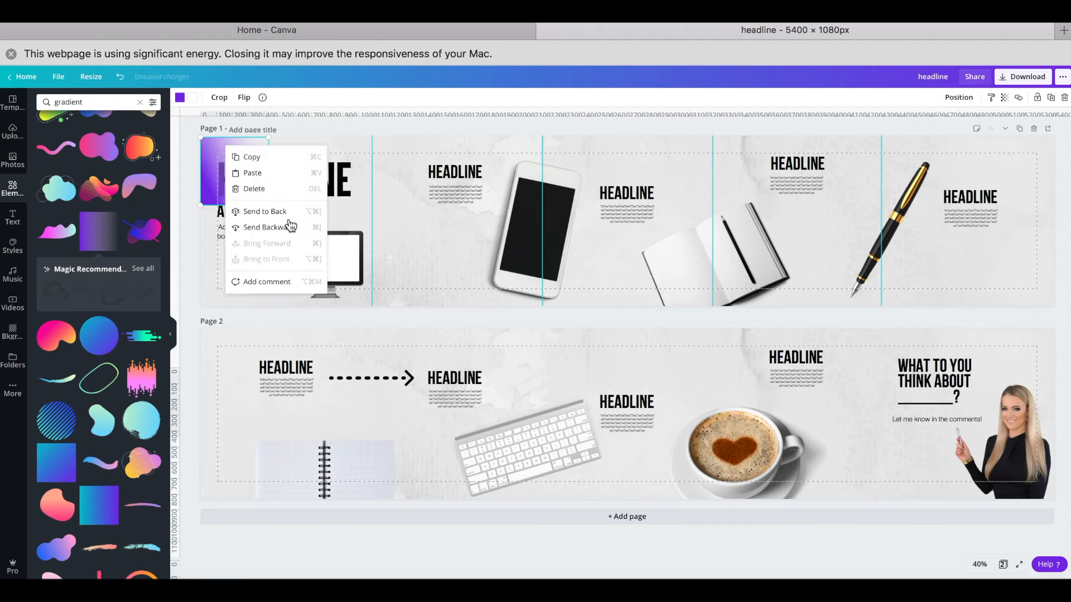
{"action": "left_click", "coordinate": [390, 235]}
{"action": "left_click", "coordinate": [224, 166]}
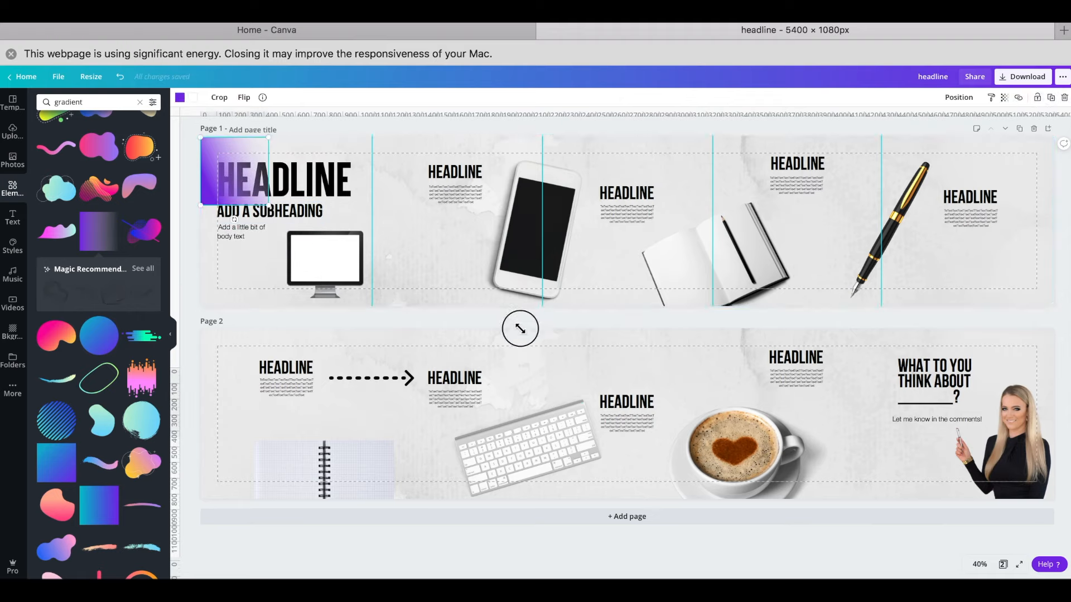
Enlarge the gradient from its corner until it covers the first four slides of page 1
{"action": "left_click_drag", "start_coordinate": [587, 353], "coordinate": [795, 439]}
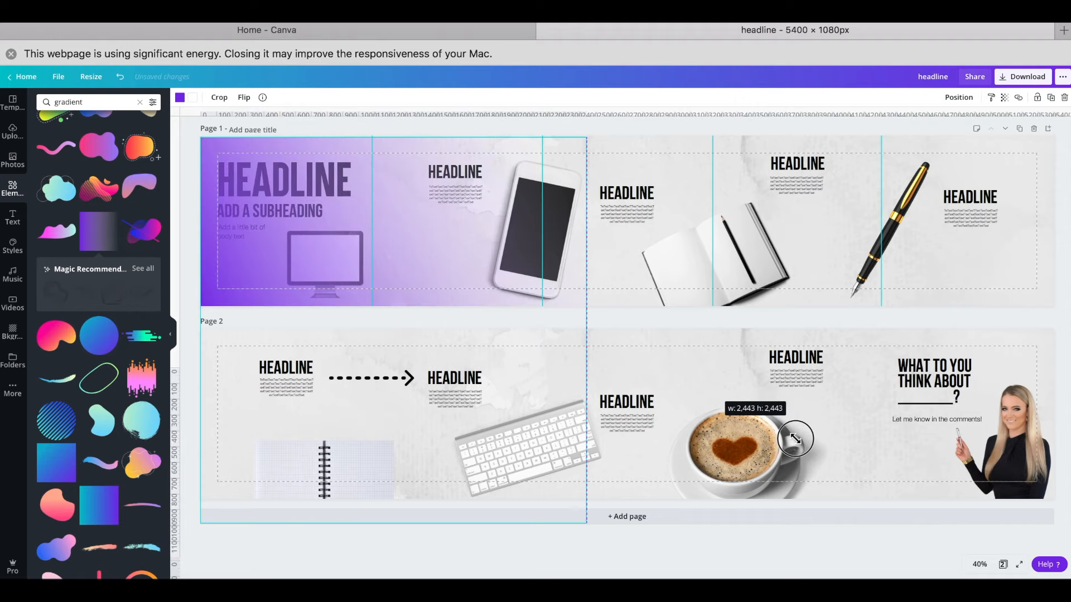
{"action": "left_click_drag", "start_coordinate": [956, 521], "coordinate": [976, 552]}
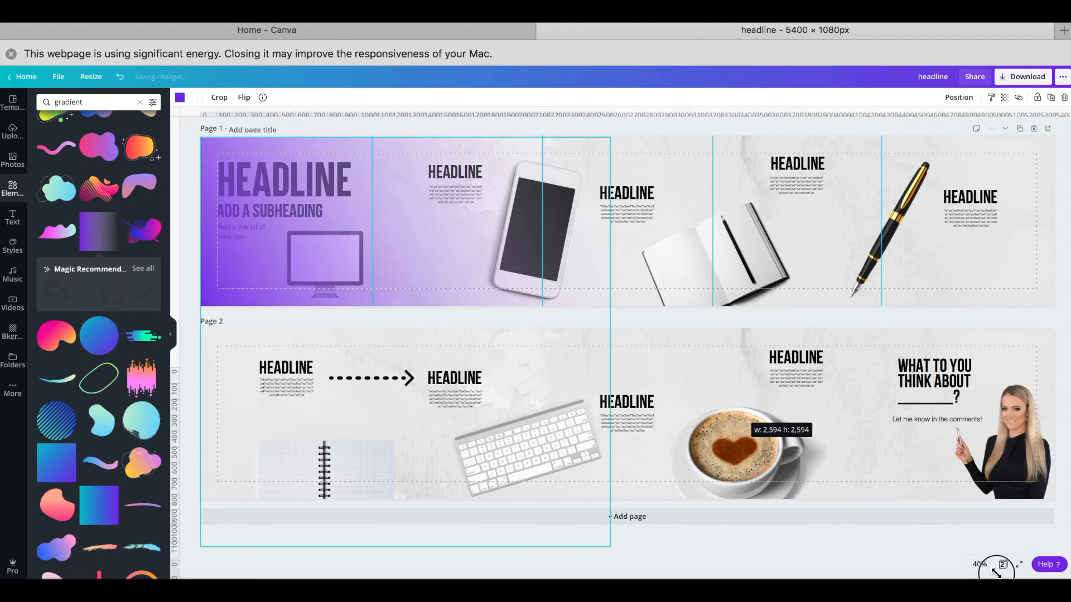
{"action": "left_click_drag", "start_coordinate": [610, 546], "coordinate": [909, 573]}
Send the gradient backward behind all the text and photos on page 1
{"action": "left_click", "coordinate": [958, 98]}
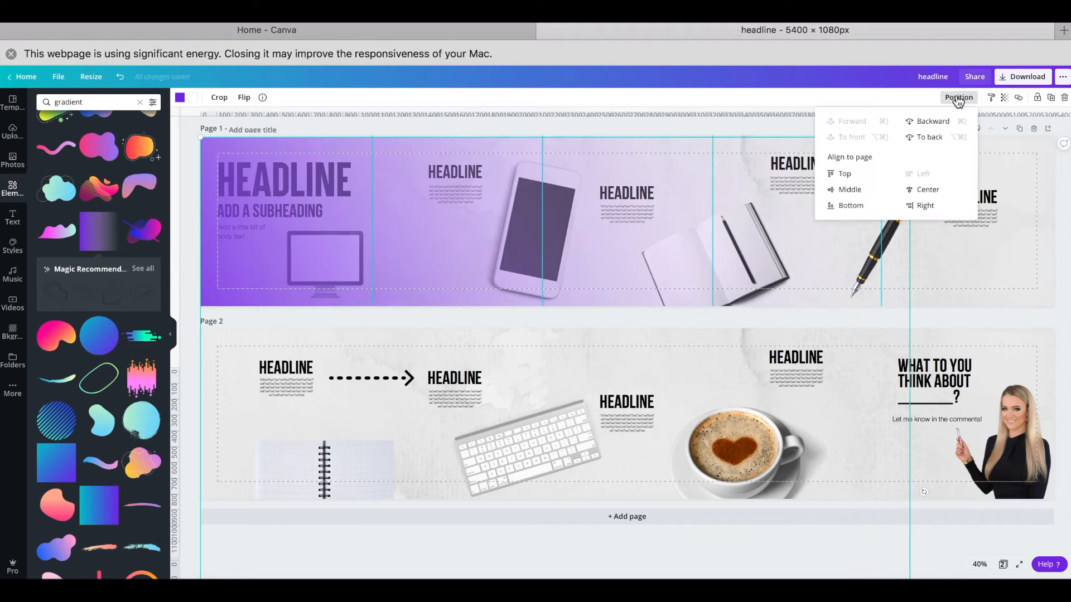
{"action": "left_click", "coordinate": [940, 125]}
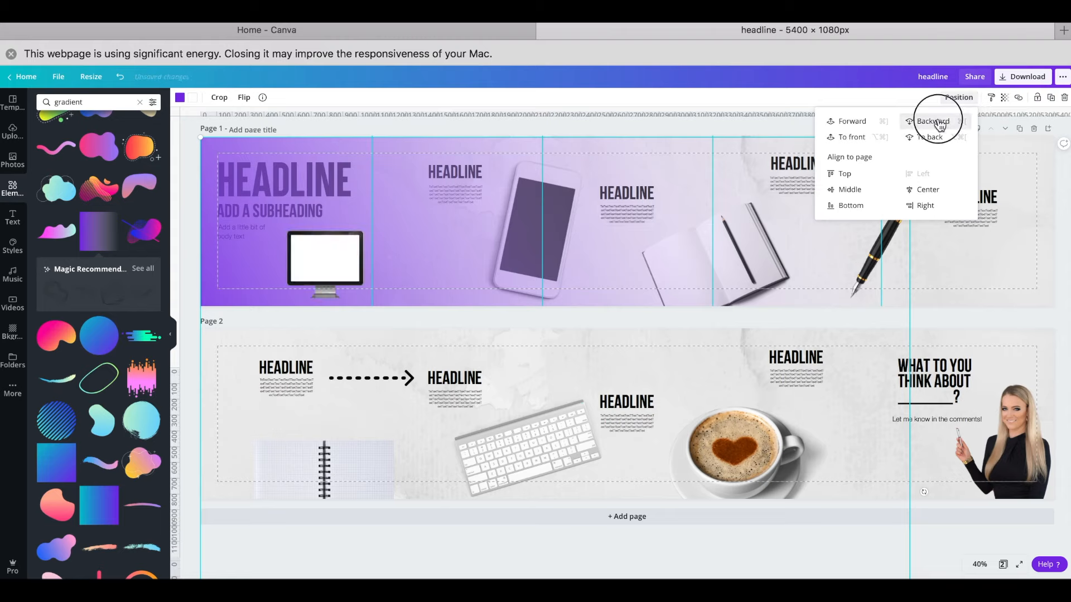
{"action": "left_click", "coordinate": [941, 125]}
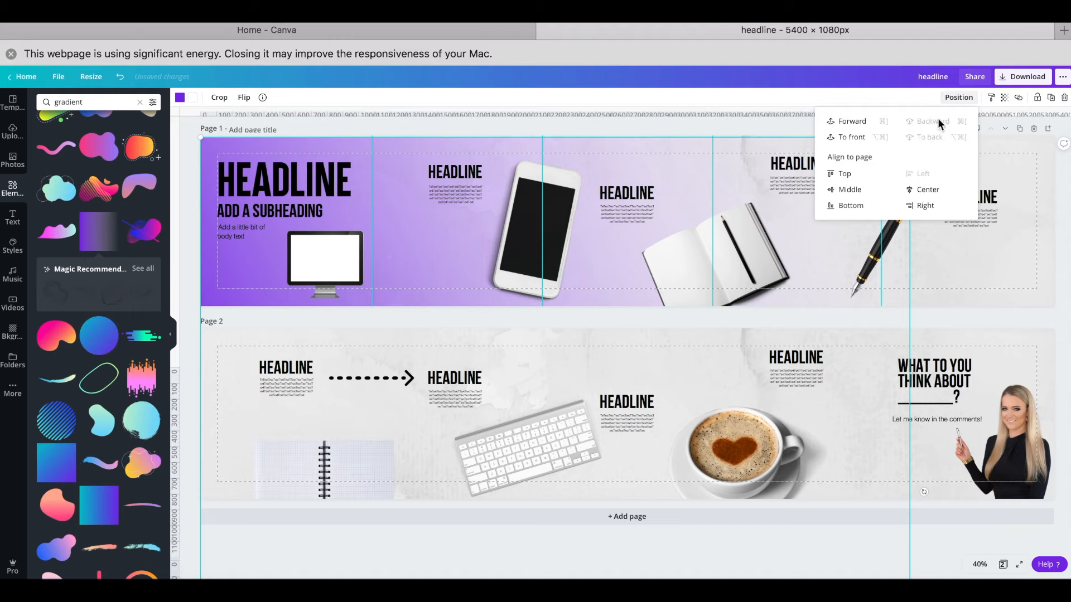
Recolour the gradient's purple with the dusty beige-pink from the first untitled palette
{"action": "left_click", "coordinate": [180, 98]}
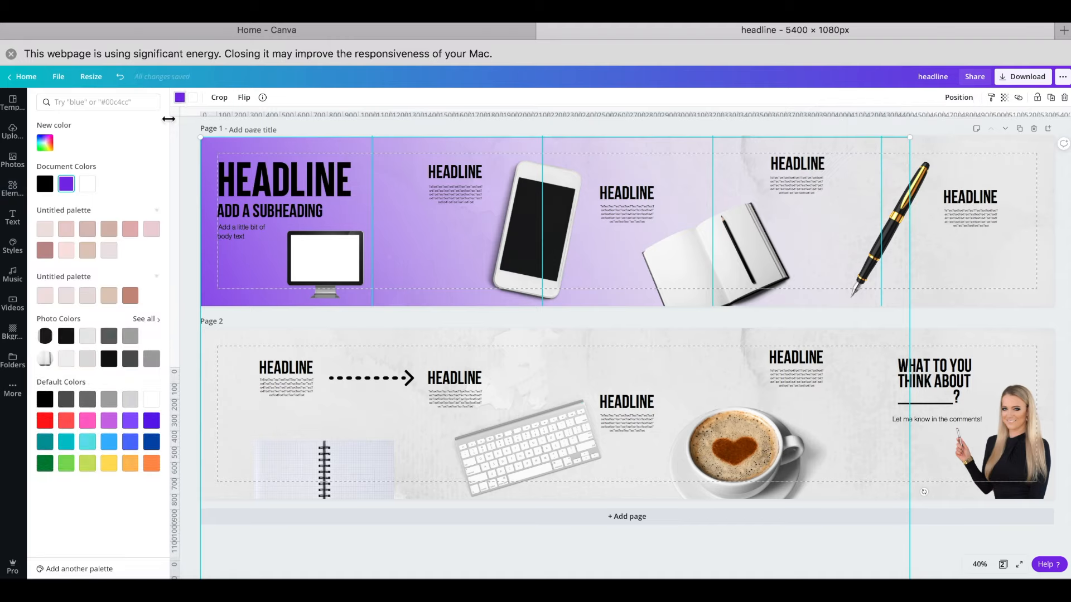
{"action": "left_click", "coordinate": [152, 229]}
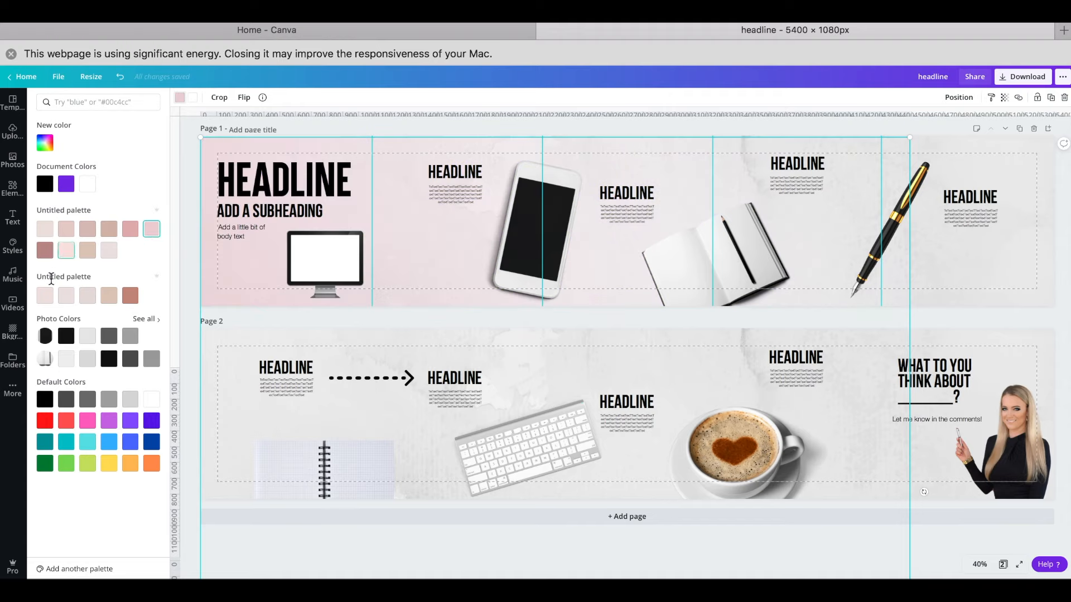
{"action": "left_click", "coordinate": [109, 230]}
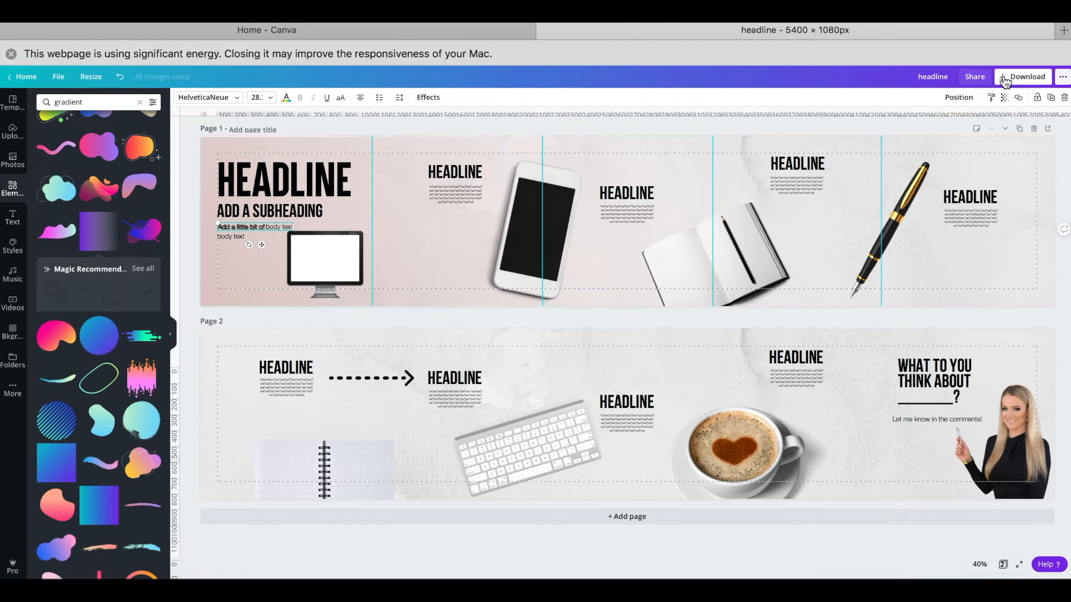
Download all pages of the design as PNG
{"action": "left_click", "coordinate": [1004, 80]}
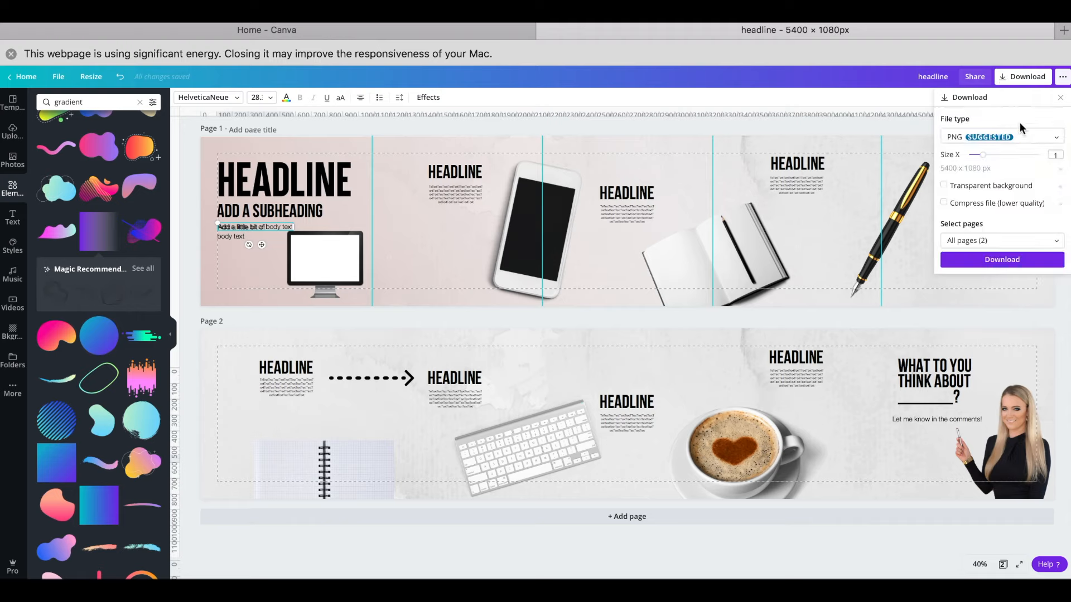
{"action": "left_click", "coordinate": [1012, 263]}
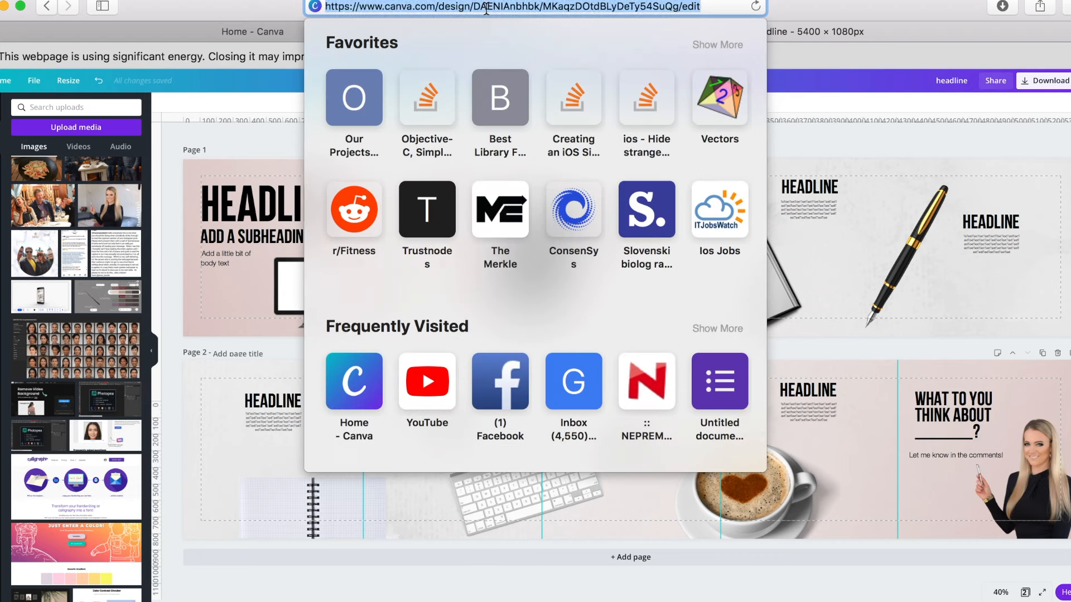
{"action": "type", "text": "www.p"}
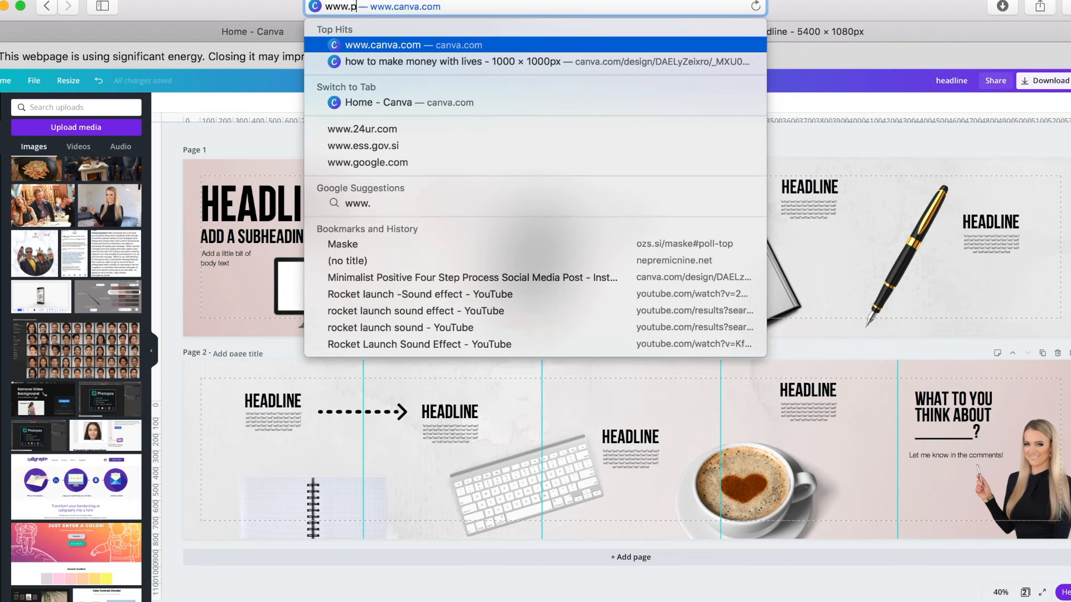
{"action": "type", "text": "inetools.com"}
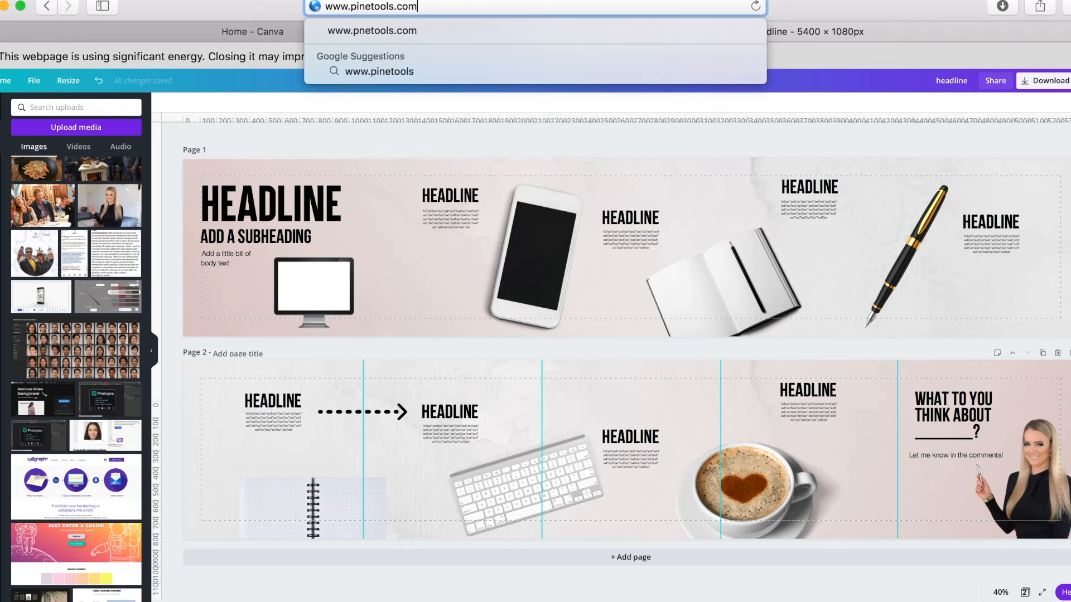
{"action": "key", "text": "Return"}
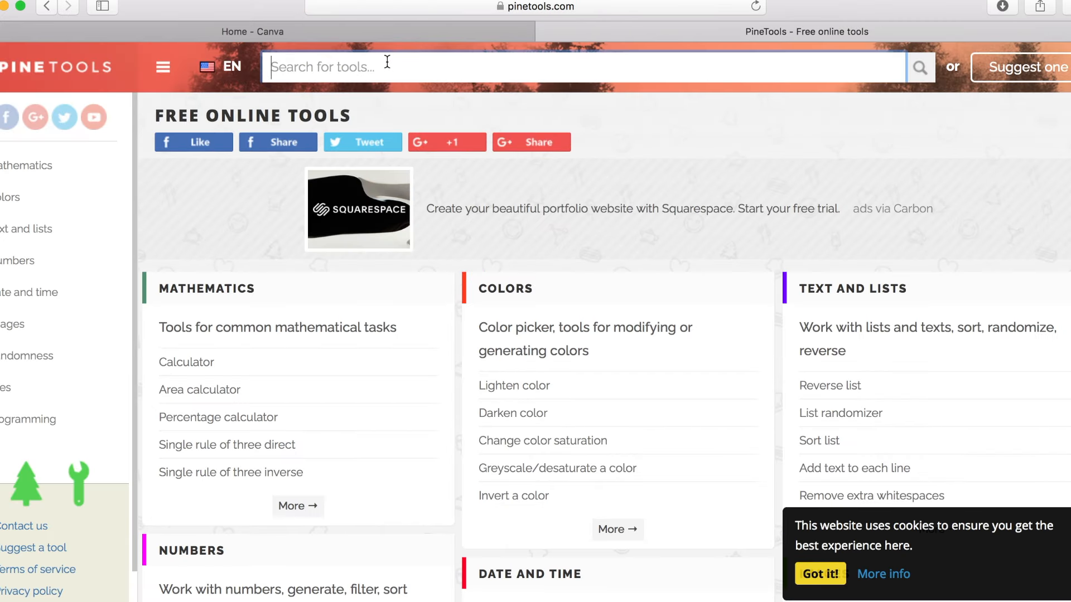
Search the site's tools for "image split" and open the Split image online tool
{"action": "type", "text": "image split"}
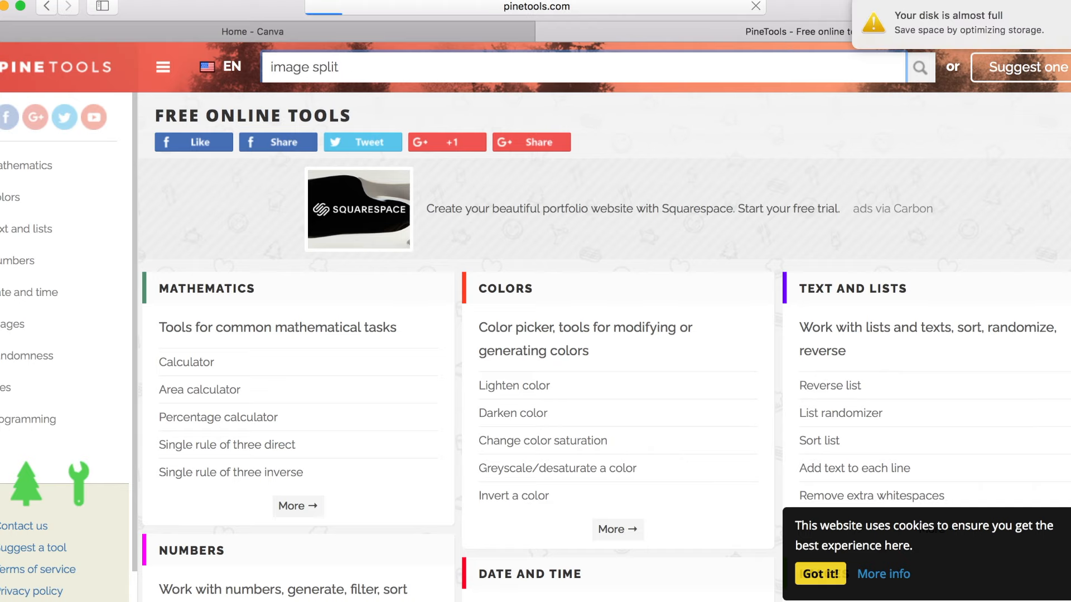
{"action": "key", "text": "Return"}
{"action": "left_click", "coordinate": [521, 266]}
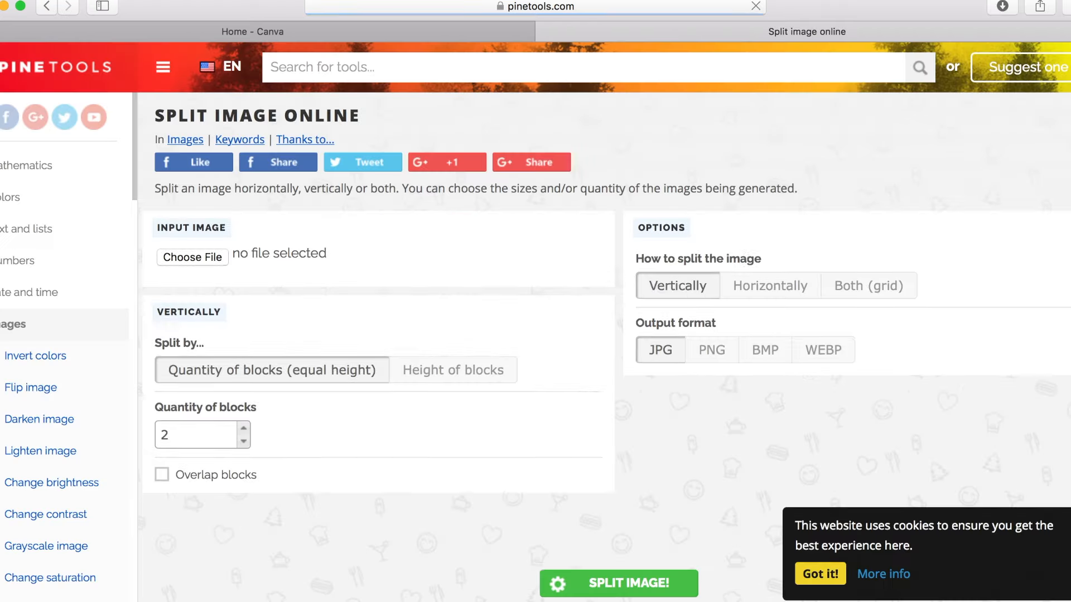
Load 1.png from the downloaded headline design as the input image
{"action": "left_click", "coordinate": [195, 361]}
{"action": "double_click", "coordinate": [406, 123]}
{"action": "double_click", "coordinate": [140, 127]}
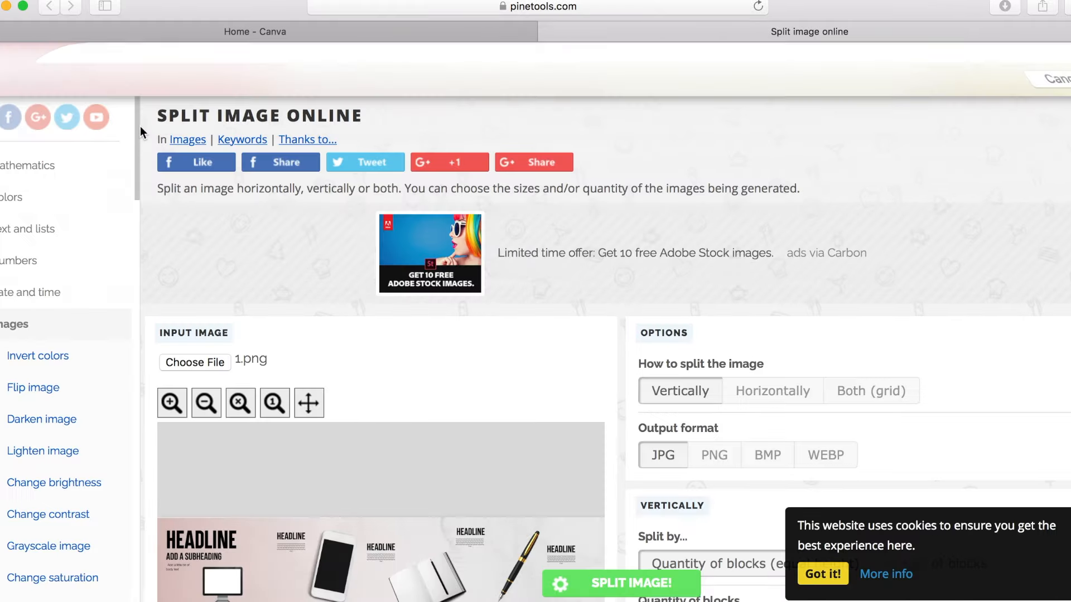
Set the output format to PNG and split the image horizontally
{"action": "scroll", "coordinate": [460, 352], "scroll_direction": "down", "scroll_amount": 5}
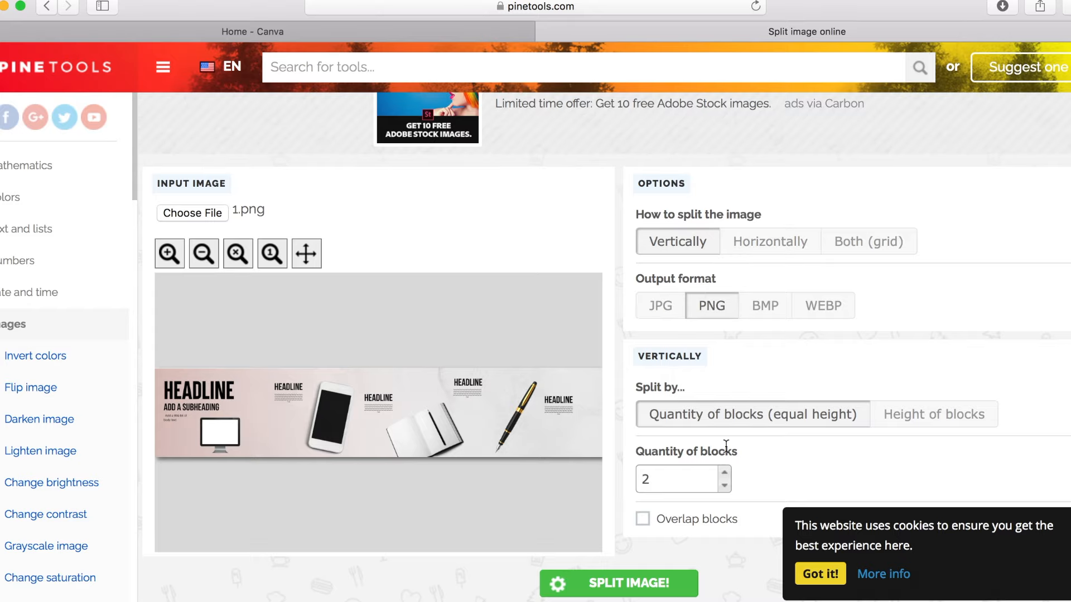
{"action": "left_click", "coordinate": [770, 241]}
{"action": "left_click", "coordinate": [611, 593]}
{"action": "scroll", "coordinate": [812, 257], "scroll_direction": "up", "scroll_amount": 3}
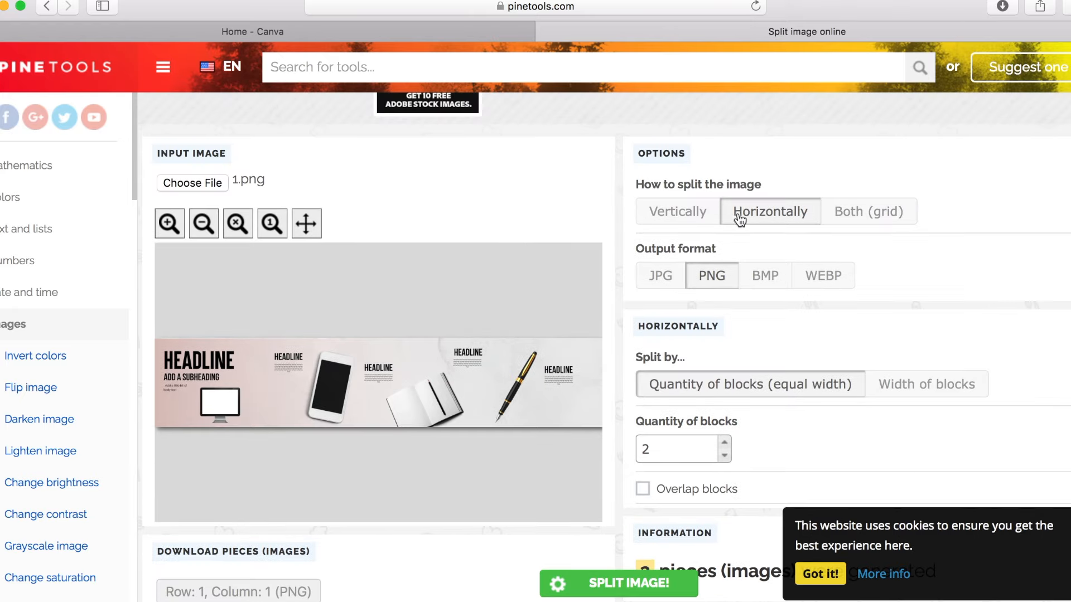
{"action": "left_click", "coordinate": [752, 222]}
Set the quantity of equal-width blocks to 5 and split the image again
{"action": "left_click", "coordinate": [724, 440]}
{"action": "left_click", "coordinate": [723, 440]}
{"action": "left_click", "coordinate": [723, 441]}
{"action": "left_click", "coordinate": [614, 580]}
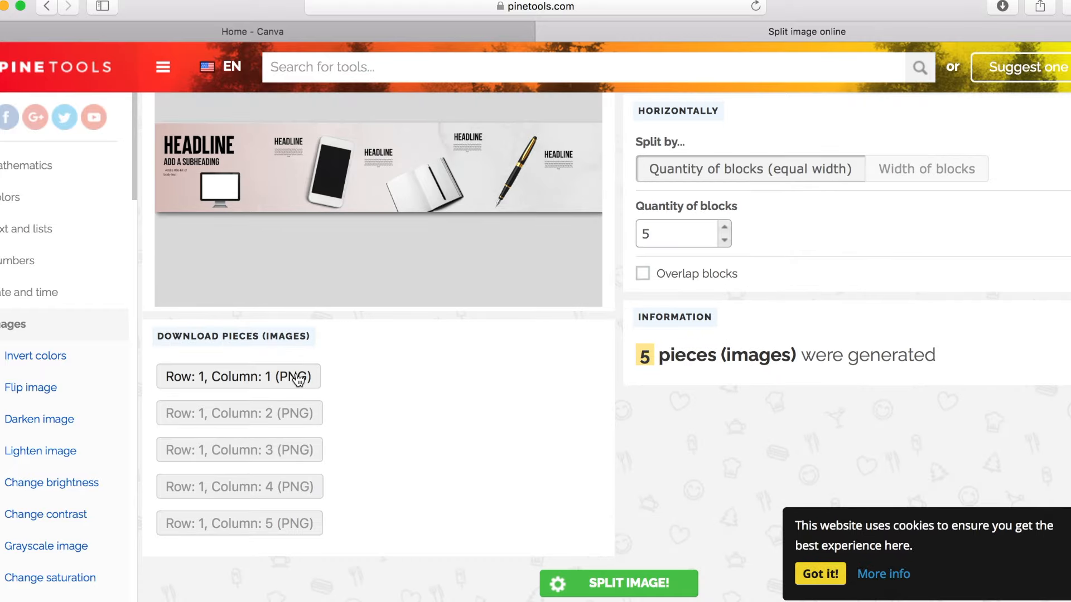
Download the five PNG pieces of row 1 and open row-1-col-5-2.png from the list of downloads
{"action": "left_click", "coordinate": [303, 412]}
{"action": "left_click", "coordinate": [287, 450]}
{"action": "left_click", "coordinate": [283, 488]}
{"action": "left_click", "coordinate": [282, 524]}
{"action": "left_click", "coordinate": [1002, 6]}
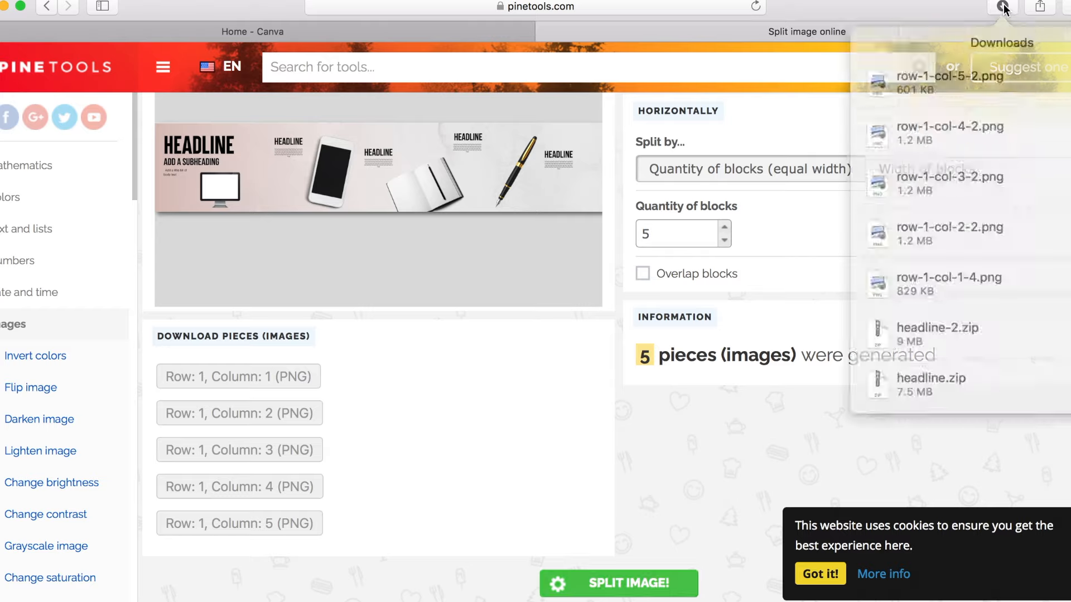
{"action": "double_click", "coordinate": [937, 71]}
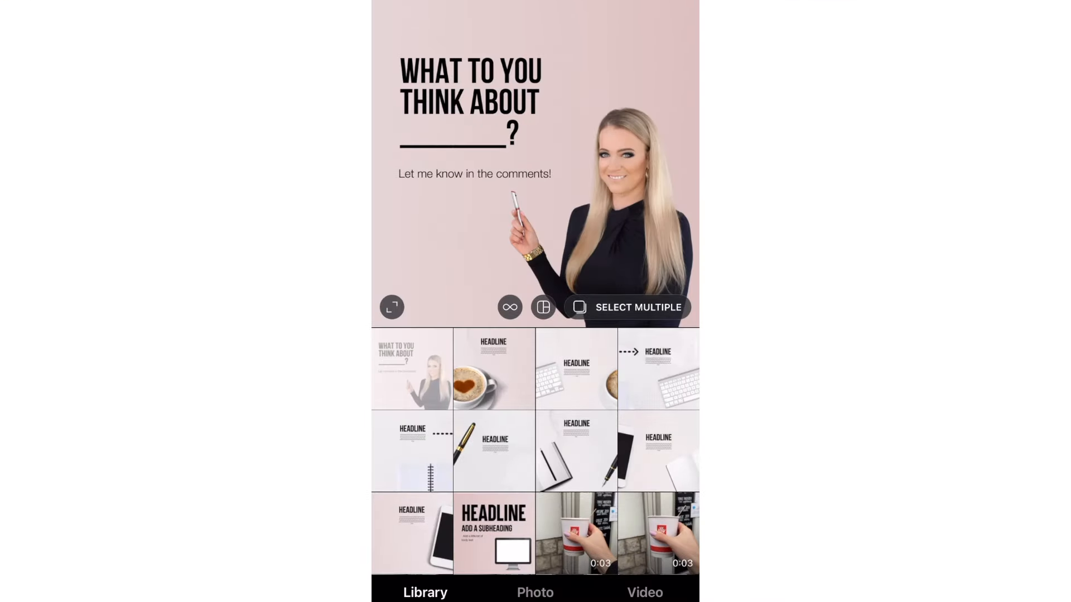
Switch to Instagram on the phone and start a multiple-image post with the "HEADLINE – ADD A SUBHEADING" slide as its first picture
{"action": "left_click", "coordinate": [494, 533]}
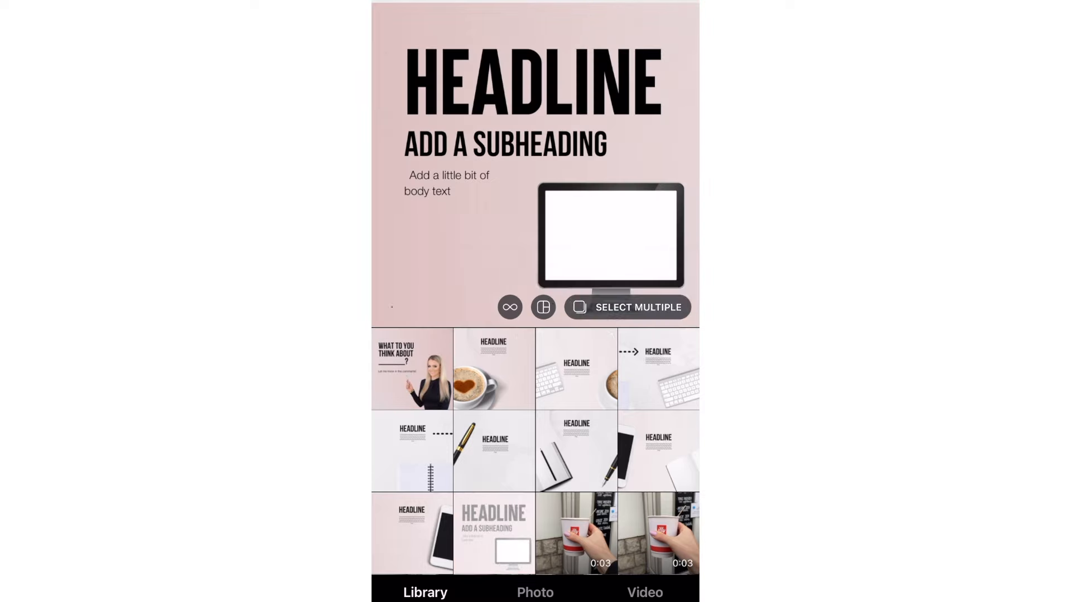
{"action": "left_click", "coordinate": [627, 307]}
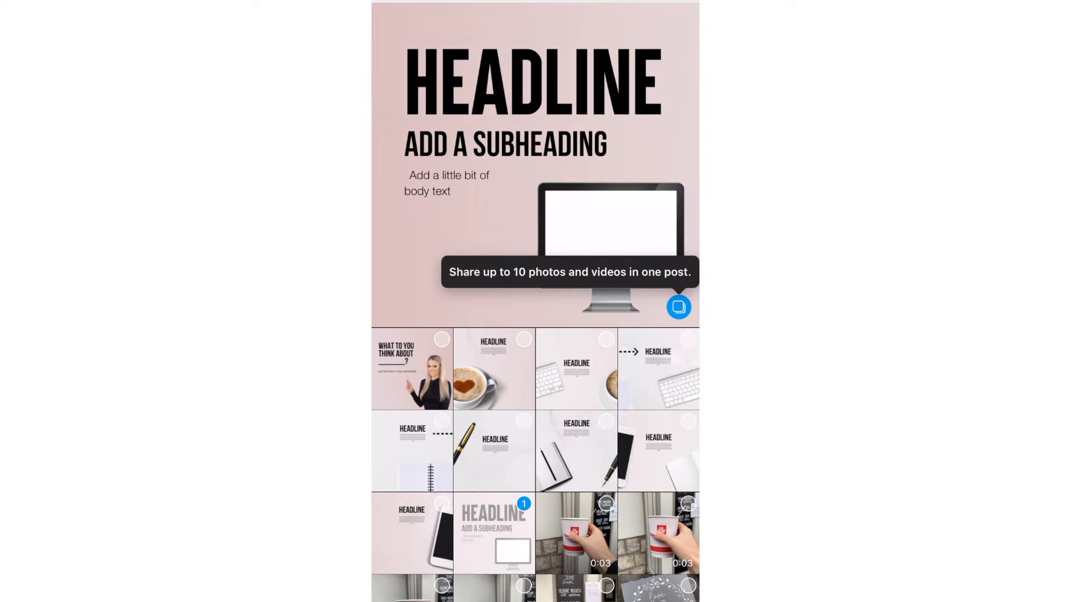